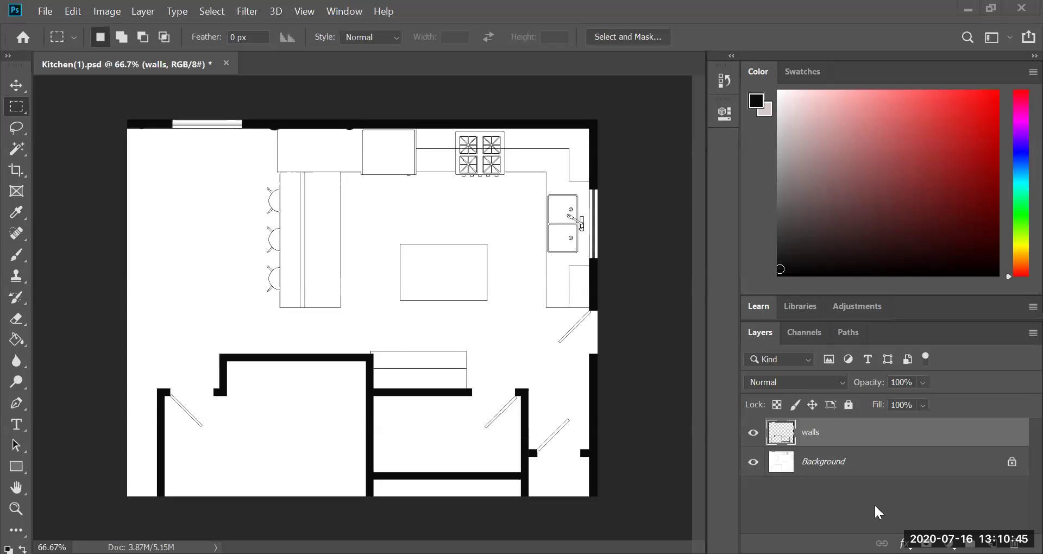
Search Google in Chrome for 'white marble texture seamless jpeg'.
{"action": "key", "text": "alt+Tab"}
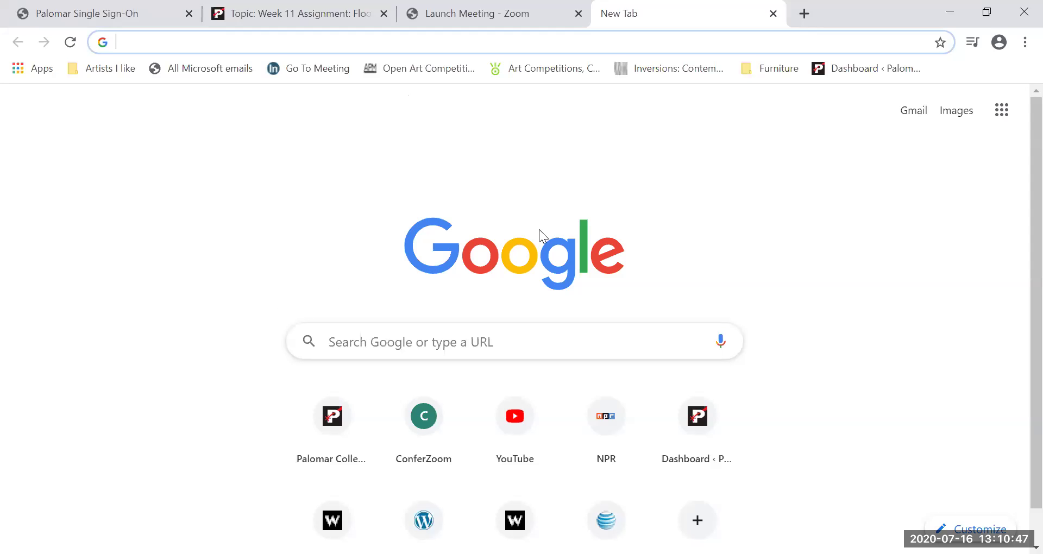
{"action": "left_click", "coordinate": [617, 342]}
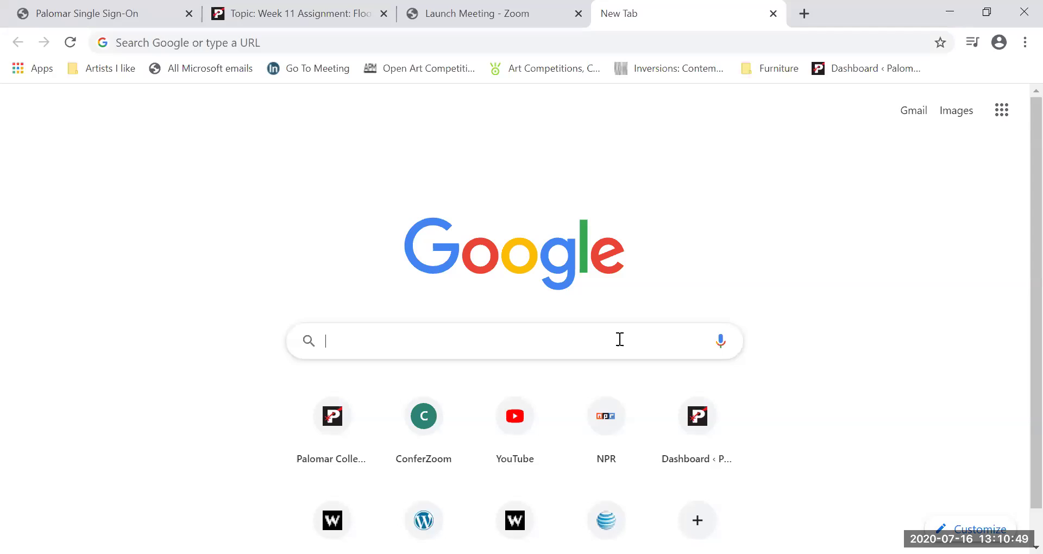
{"action": "type", "text": "white ma"}
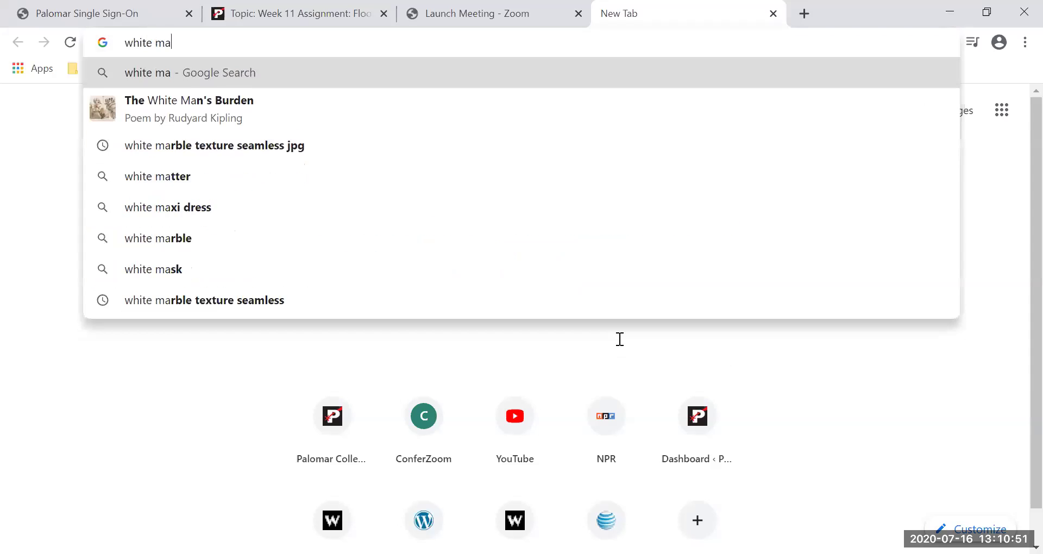
{"action": "type", "text": "rble"}
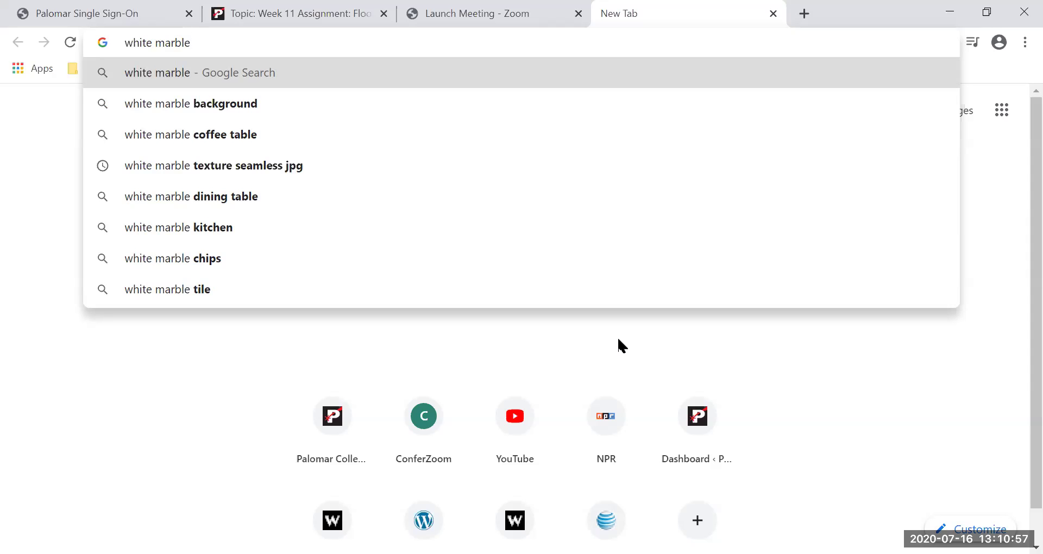
{"action": "type", "text": "textu"}
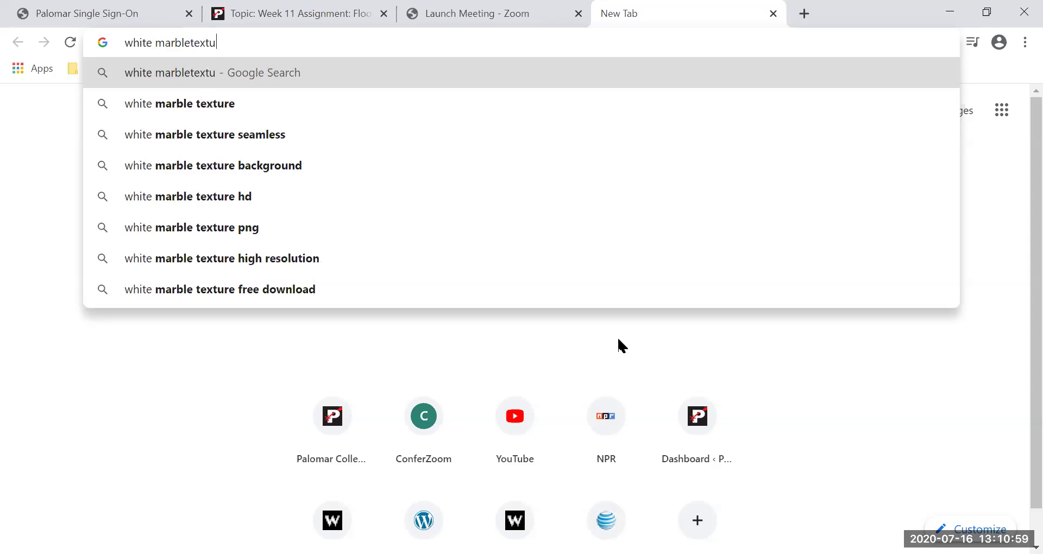
{"action": "type", "text": "re seamless"}
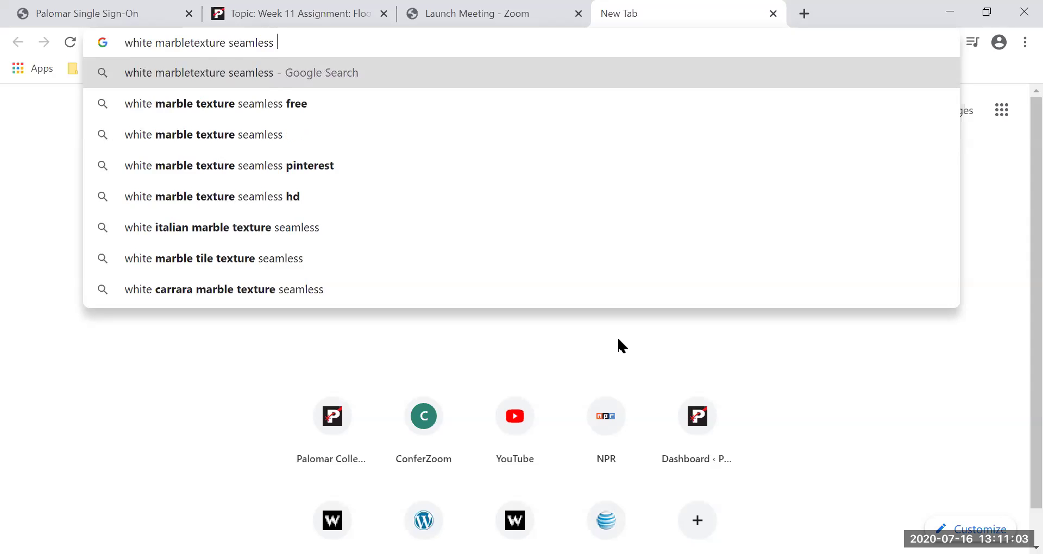
{"action": "type", "text": " j"}
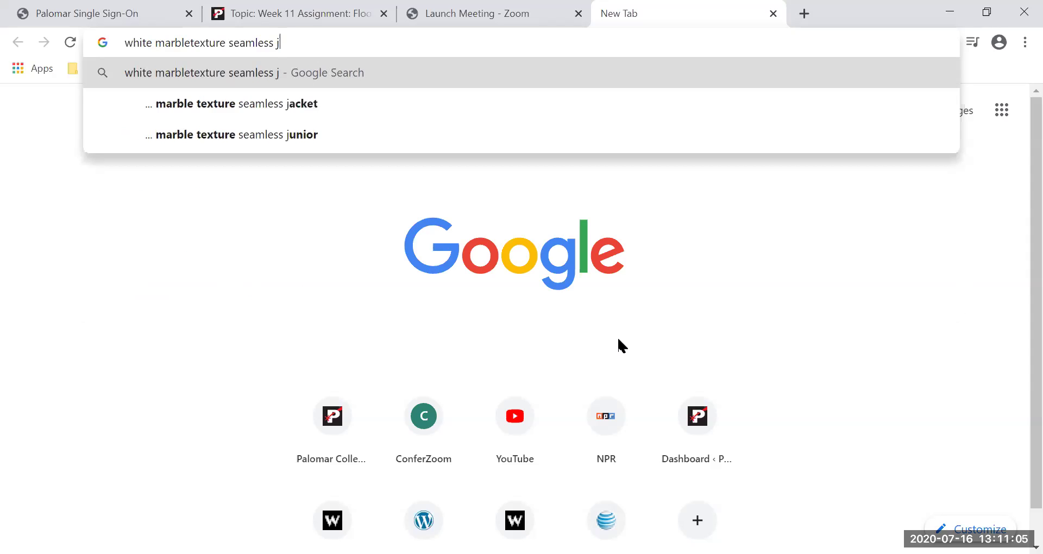
{"action": "type", "text": "p"}
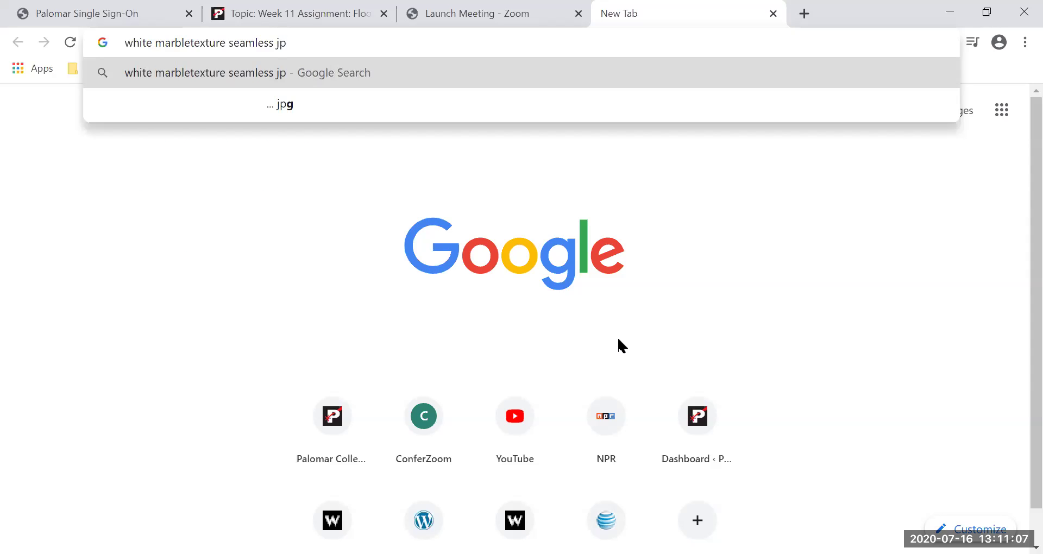
{"action": "type", "text": "eg"}
{"action": "key", "text": "Return"}
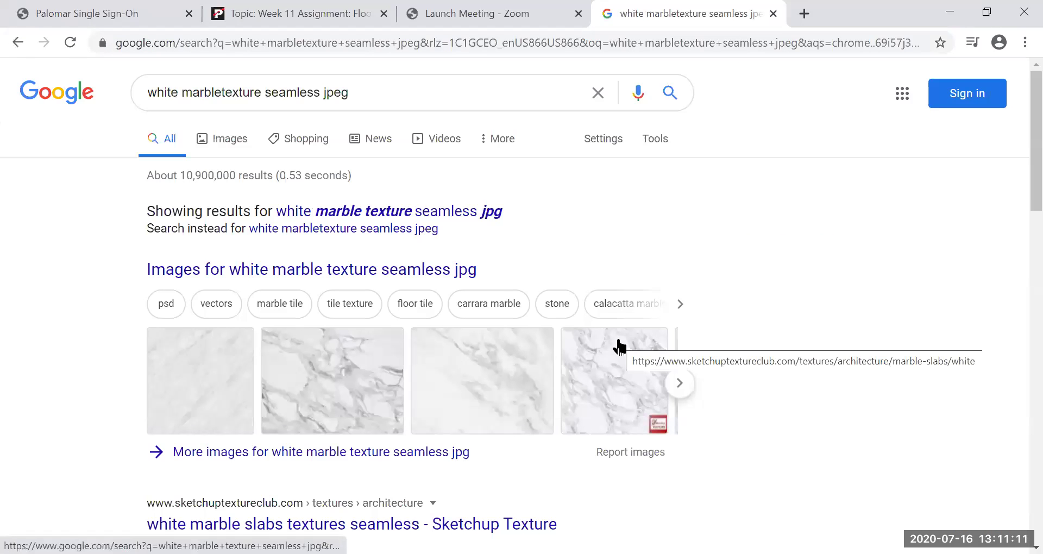
Save the freepik marble image from Google Images to Desktop\Textures as 'white marble 1'.
{"action": "left_click", "coordinate": [222, 139]}
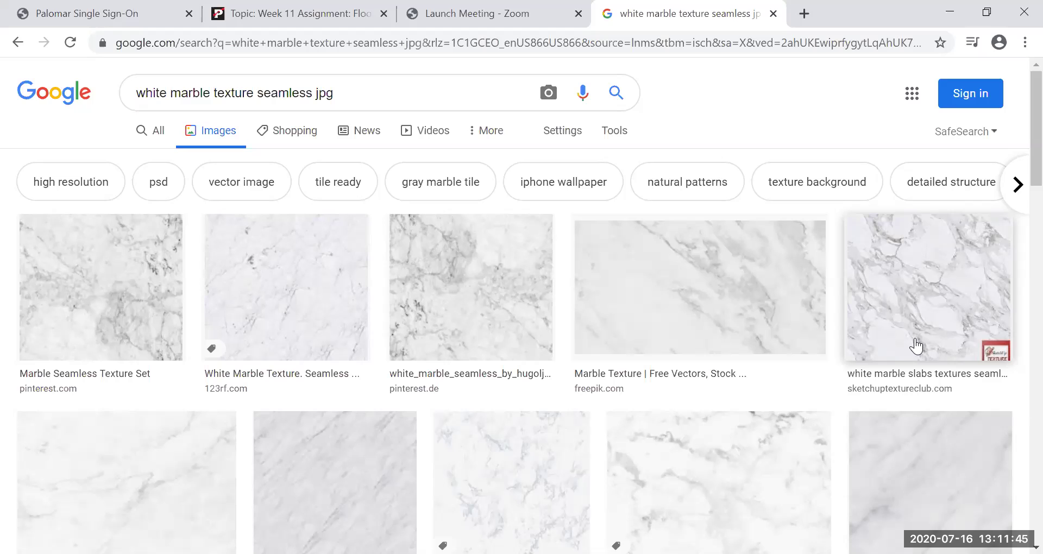
{"action": "scroll", "coordinate": [916, 346], "scroll_direction": "down", "scroll_amount": 1}
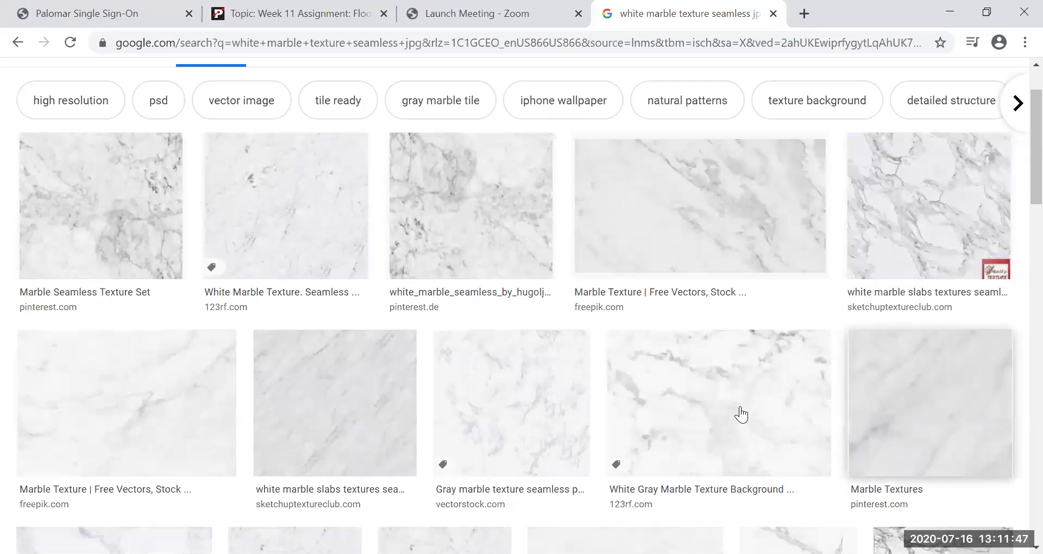
{"action": "right_click", "coordinate": [677, 215]}
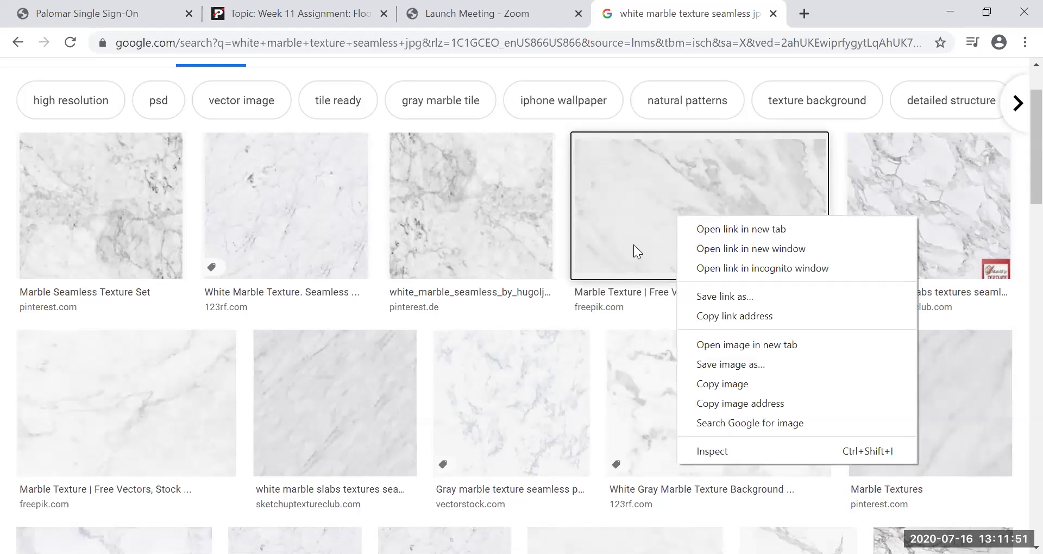
{"action": "left_click", "coordinate": [742, 368]}
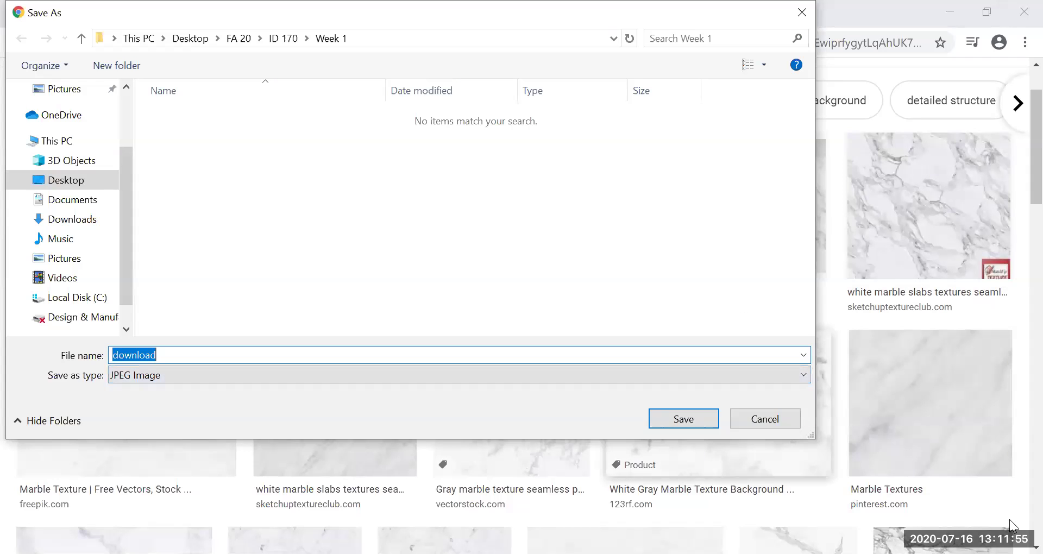
{"action": "mouse_move", "coordinate": [65, 204]}
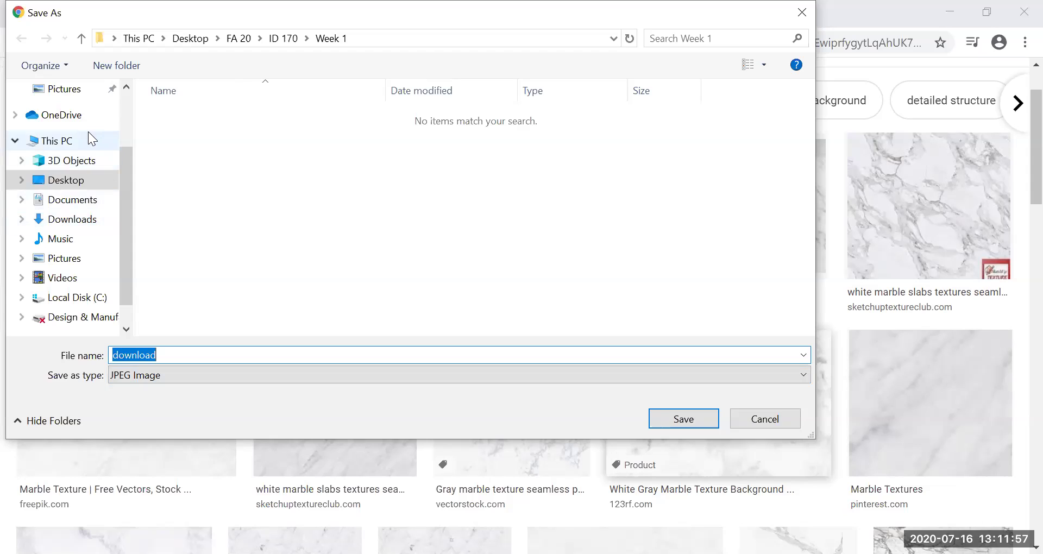
{"action": "left_click_drag", "start_coordinate": [125, 202], "coordinate": [133, 116]}
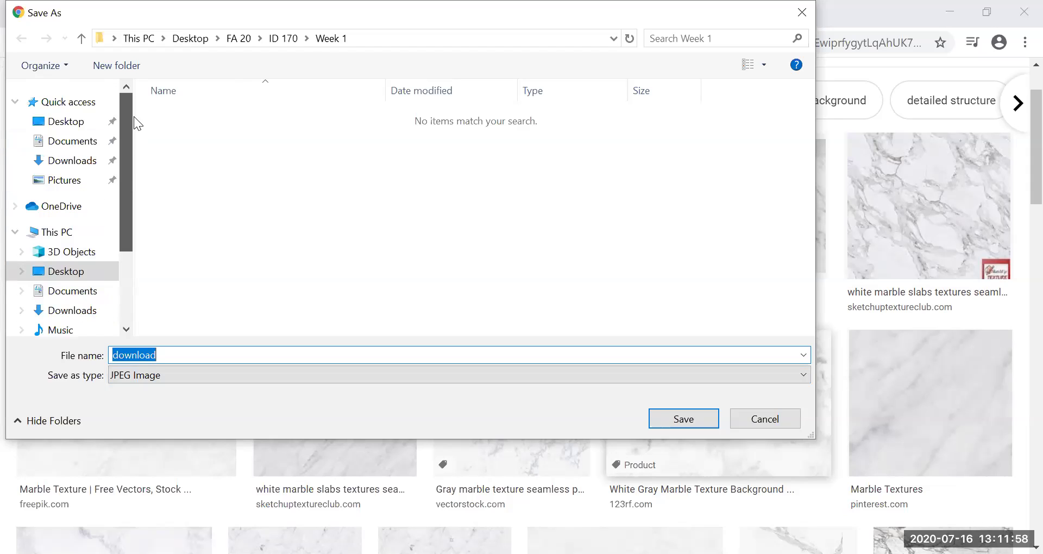
{"action": "left_click", "coordinate": [66, 121]}
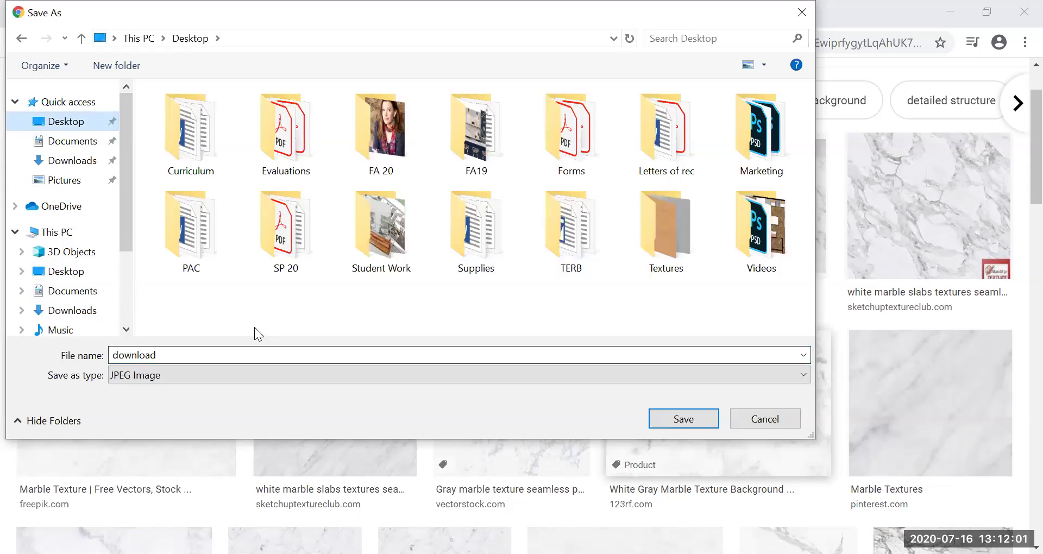
{"action": "left_click", "coordinate": [687, 229]}
{"action": "key", "text": "Return"}
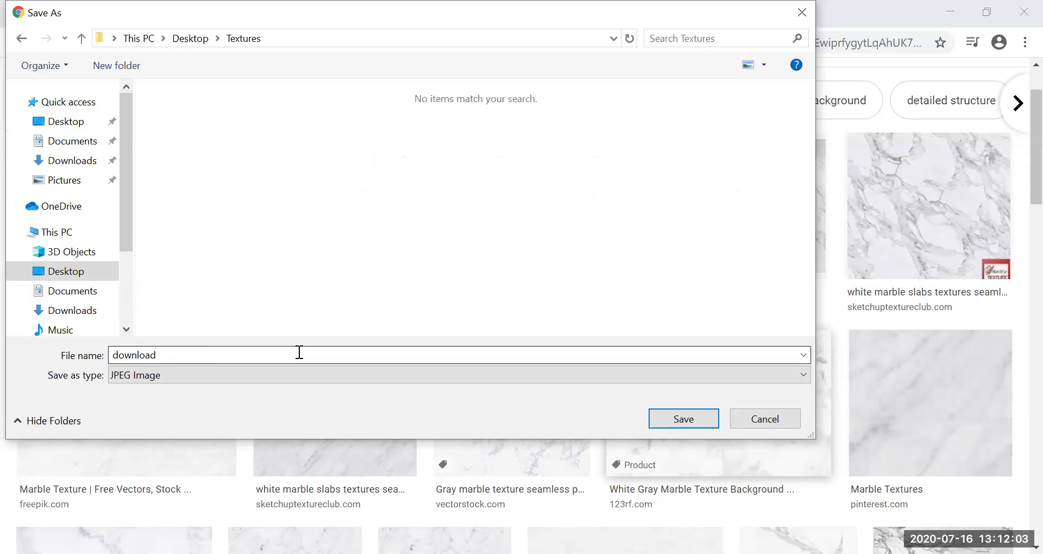
{"action": "type", "text": "whit"}
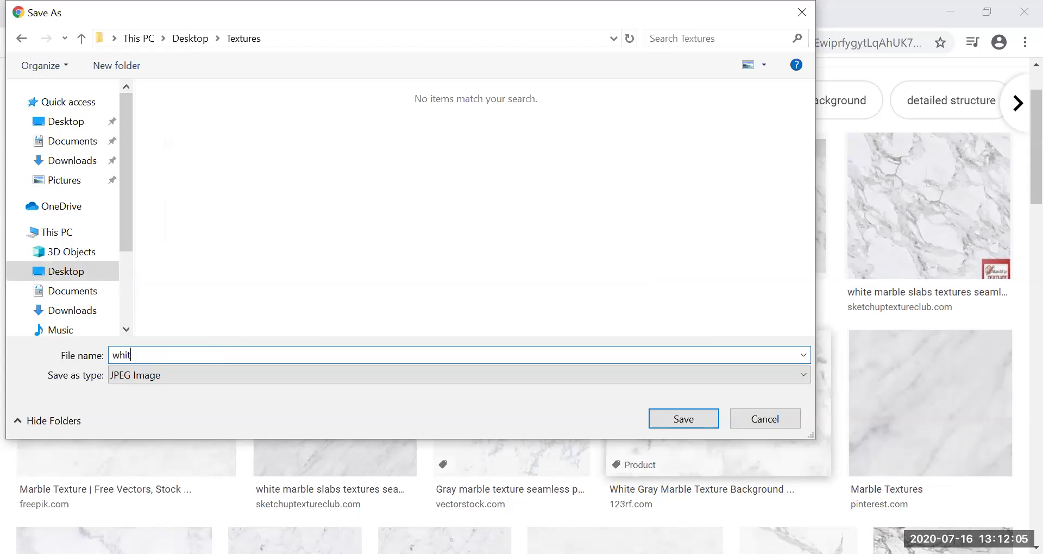
{"action": "type", "text": "e marble "}
{"action": "type", "text": "1"}
{"action": "left_click", "coordinate": [684, 422]}
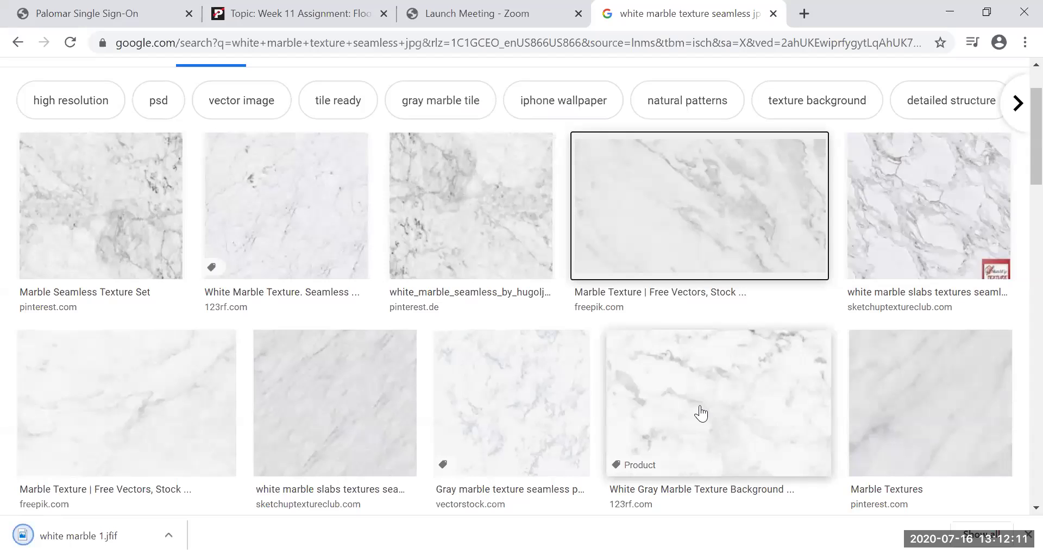
Save the 123rf white marble texture to the Textures folder as 'white marble 2'.
{"action": "scroll", "coordinate": [698, 414], "scroll_direction": "down", "scroll_amount": 1}
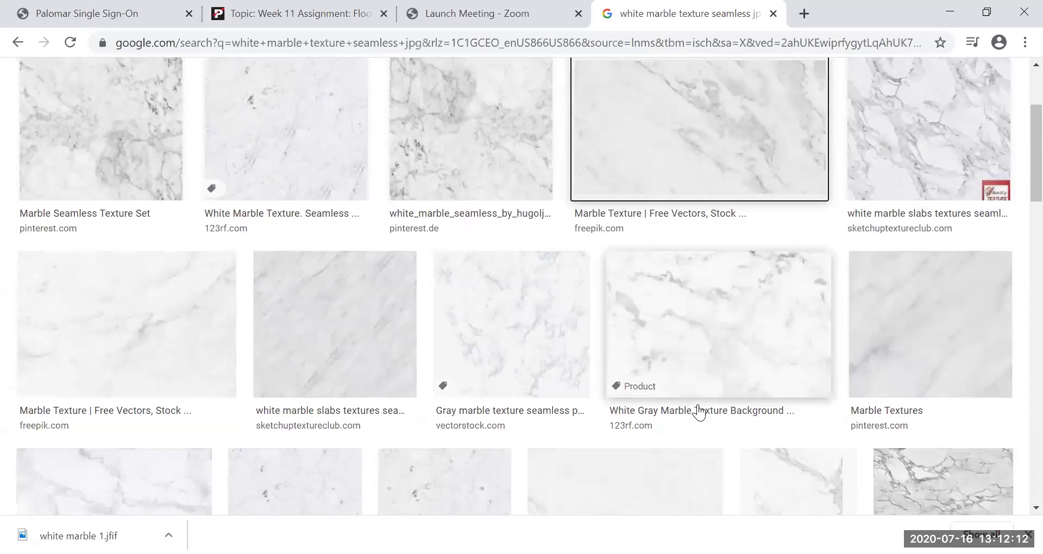
{"action": "left_click", "coordinate": [297, 143]}
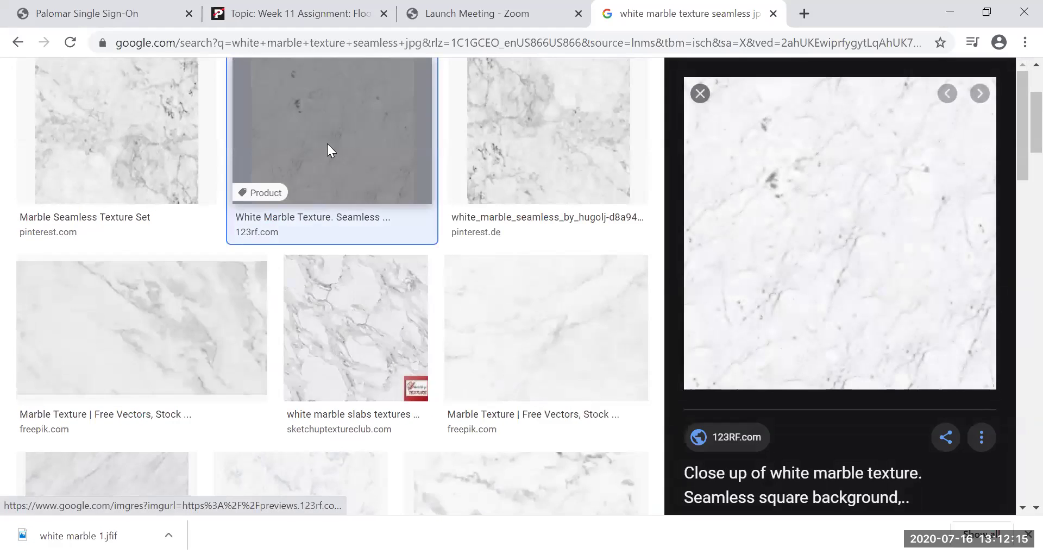
{"action": "right_click", "coordinate": [327, 144]}
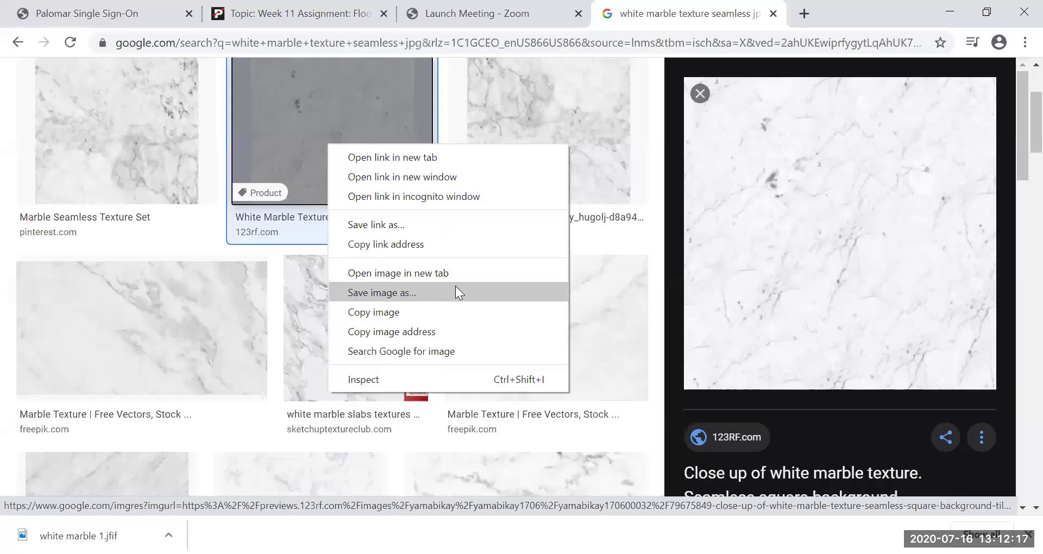
{"action": "left_click", "coordinate": [455, 291]}
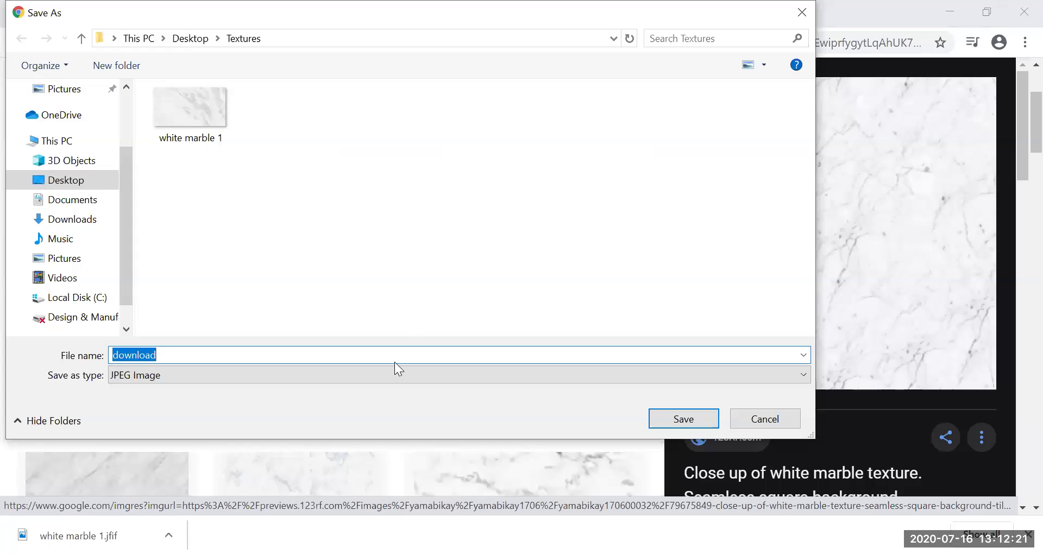
{"action": "left_click", "coordinate": [492, 376]}
{"action": "left_click", "coordinate": [492, 376]}
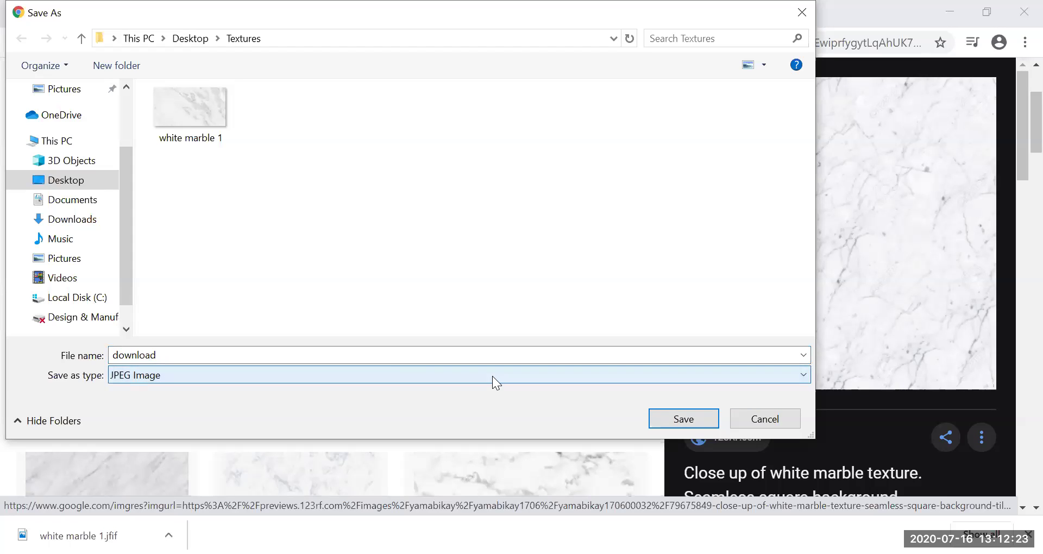
{"action": "left_click", "coordinate": [213, 139]}
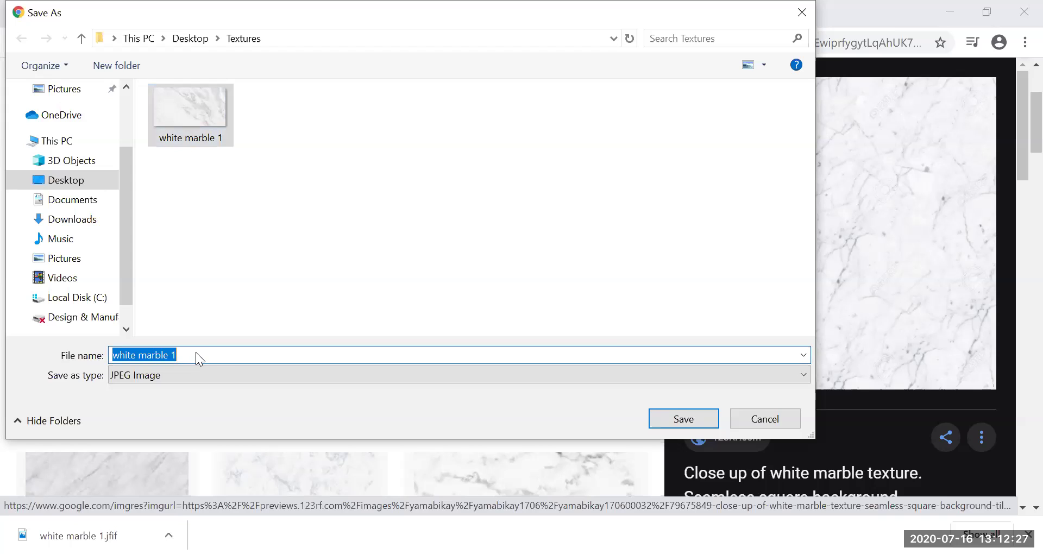
{"action": "left_click", "coordinate": [219, 357]}
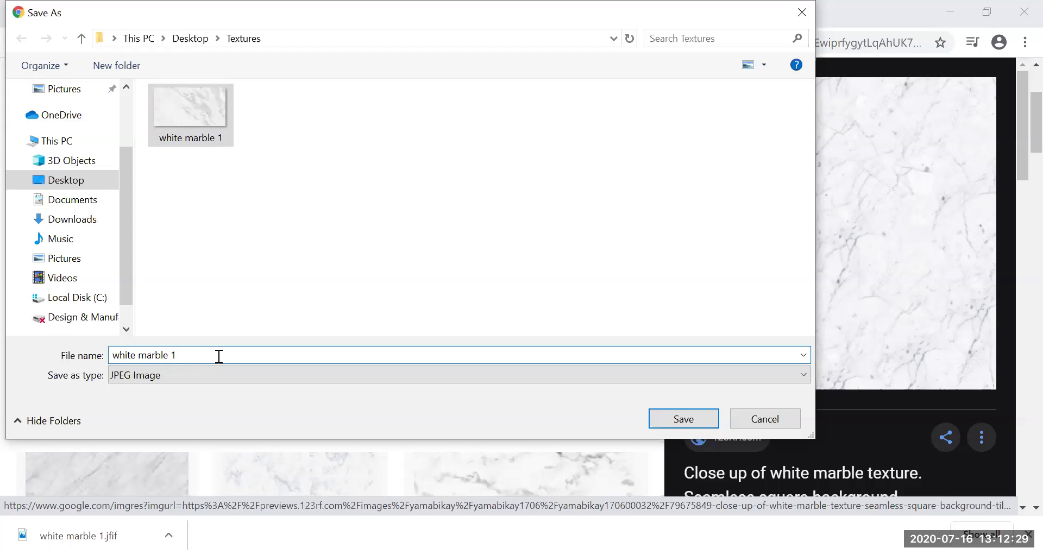
{"action": "key", "text": "BackSpace"}
{"action": "type", "text": "2"}
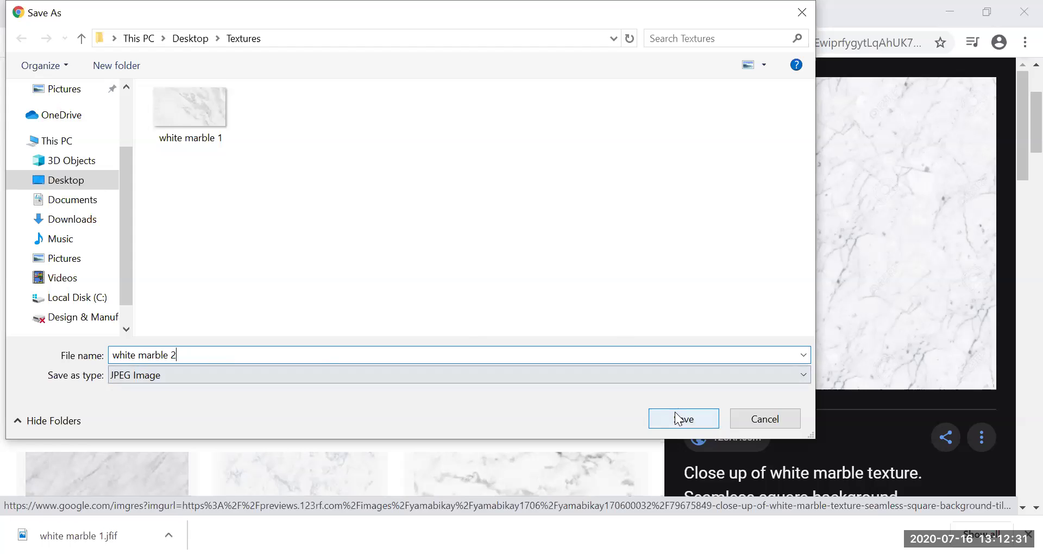
{"action": "left_click", "coordinate": [677, 419]}
Save the Pinterest white marble texture to the Textures folder as 'white marble 3'.
{"action": "scroll", "coordinate": [500, 375], "scroll_direction": "up", "scroll_amount": 3}
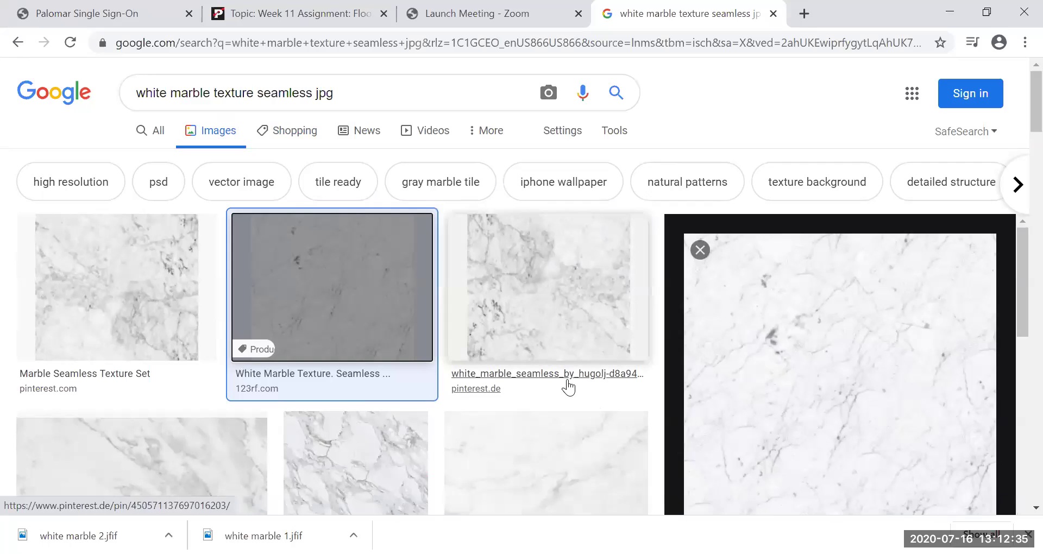
{"action": "scroll", "coordinate": [510, 406], "scroll_direction": "down", "scroll_amount": 1}
{"action": "scroll", "coordinate": [509, 407], "scroll_direction": "down", "scroll_amount": 3}
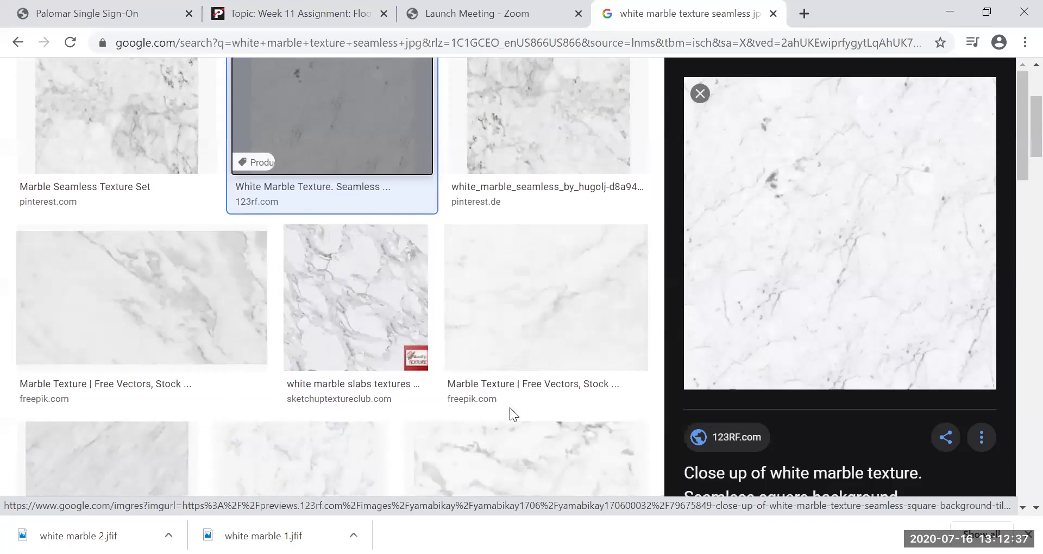
{"action": "scroll", "coordinate": [513, 416], "scroll_direction": "down", "scroll_amount": 4}
{"action": "scroll", "coordinate": [516, 423], "scroll_direction": "down", "scroll_amount": 4}
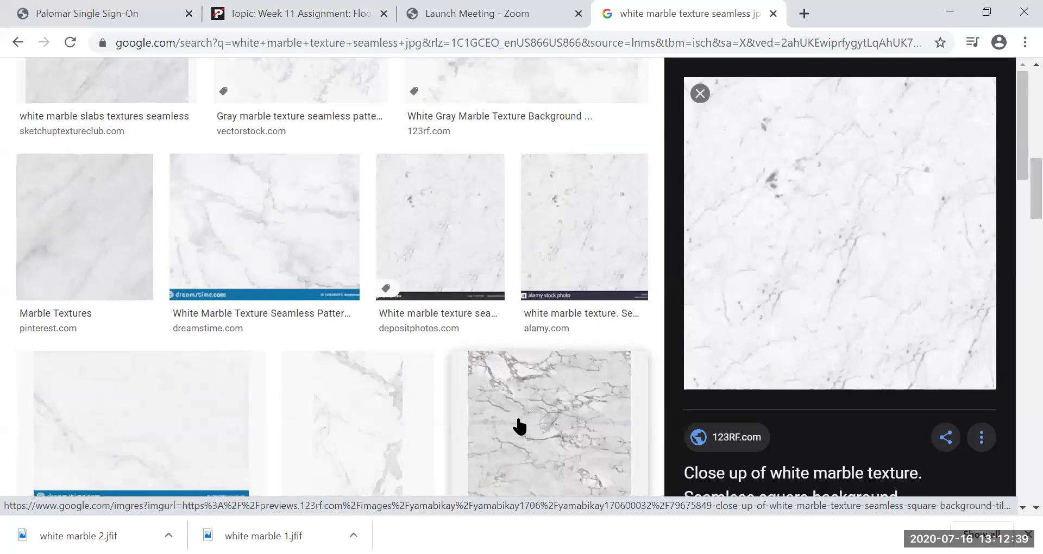
{"action": "scroll", "coordinate": [518, 425], "scroll_direction": "down", "scroll_amount": 3}
{"action": "scroll", "coordinate": [518, 426], "scroll_direction": "down", "scroll_amount": 3}
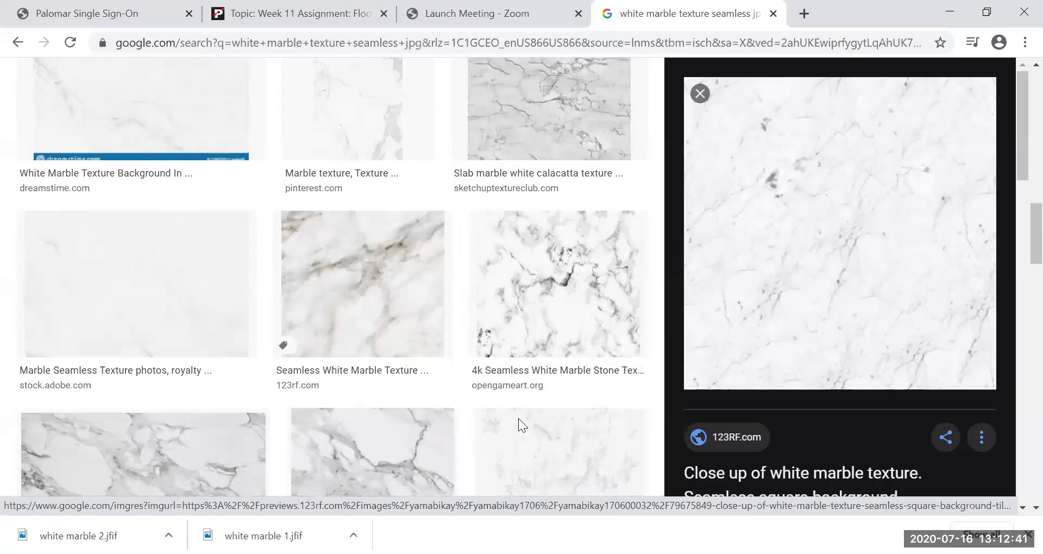
{"action": "scroll", "coordinate": [518, 419], "scroll_direction": "down", "scroll_amount": 3}
{"action": "scroll", "coordinate": [459, 391], "scroll_direction": "down", "scroll_amount": 1}
{"action": "right_click", "coordinate": [175, 240]}
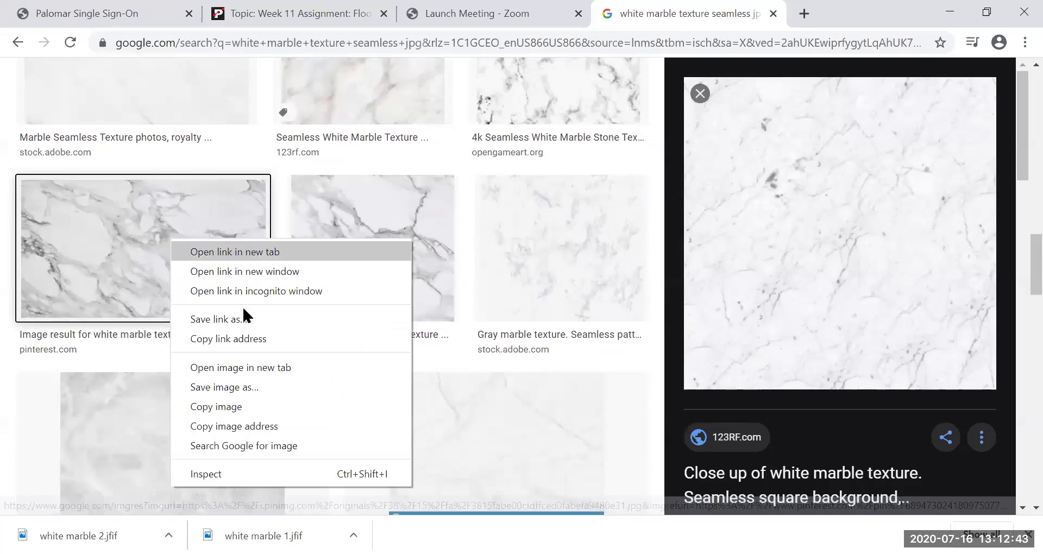
{"action": "left_click", "coordinate": [256, 394]}
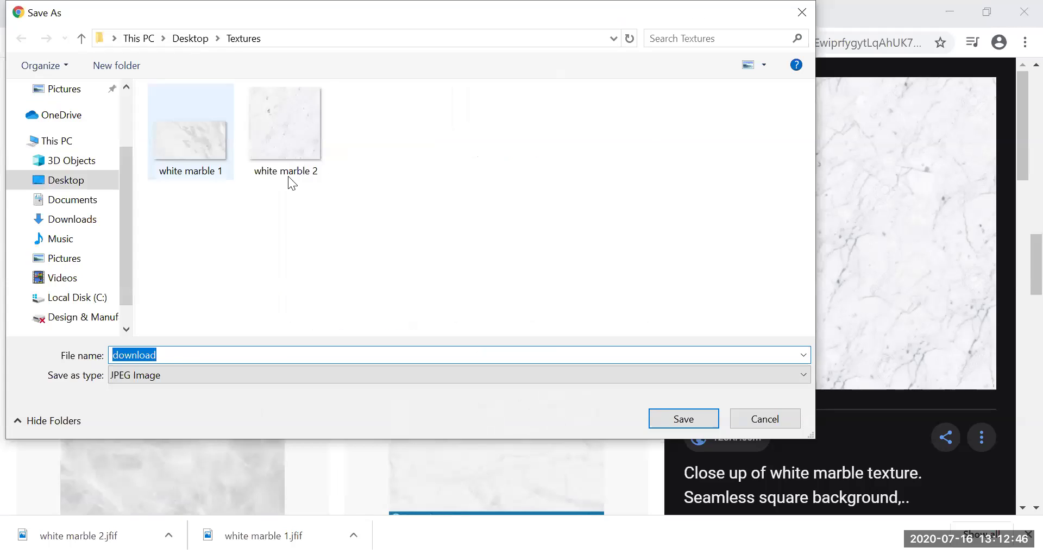
{"action": "left_click", "coordinate": [285, 163]}
{"action": "left_click", "coordinate": [194, 354]}
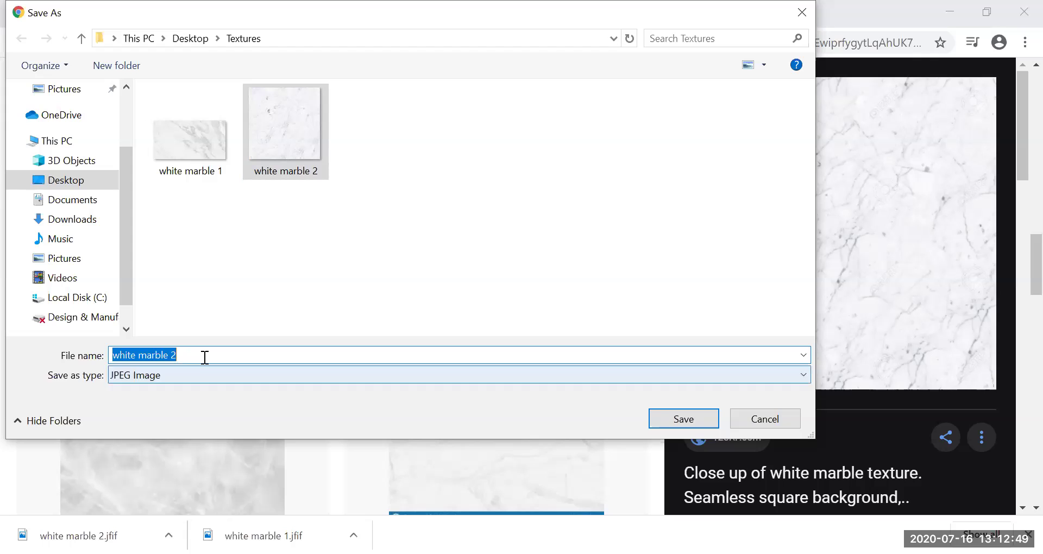
{"action": "left_click", "coordinate": [204, 355]}
{"action": "key", "text": "BackSpace"}
{"action": "type", "text": "3"}
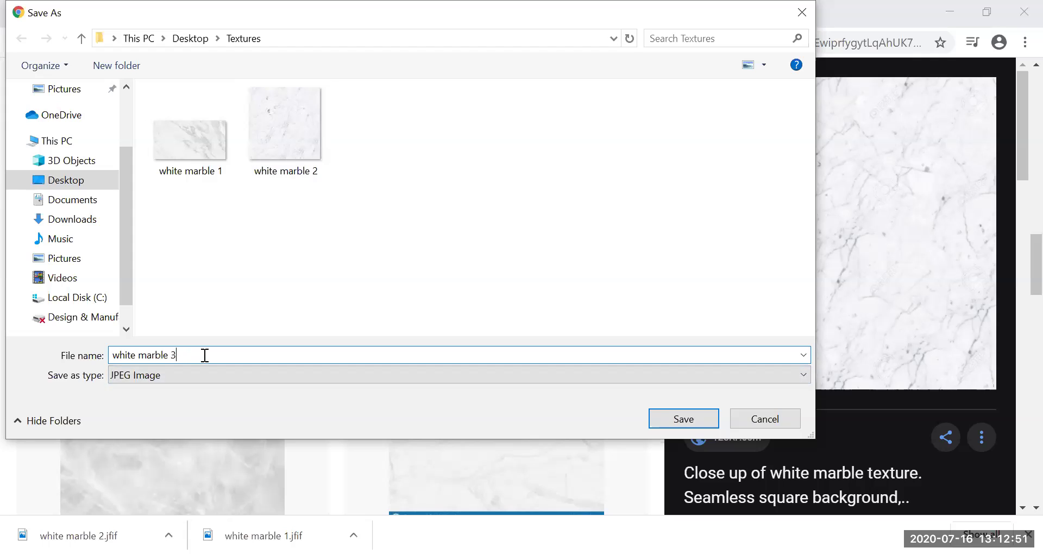
{"action": "left_click", "coordinate": [668, 425]}
Change the image search query to 'wood floor herringbone'.
{"action": "scroll", "coordinate": [431, 396], "scroll_direction": "up", "scroll_amount": 3}
{"action": "scroll", "coordinate": [431, 399], "scroll_direction": "up", "scroll_amount": 3}
{"action": "scroll", "coordinate": [368, 92], "scroll_direction": "up", "scroll_amount": 3}
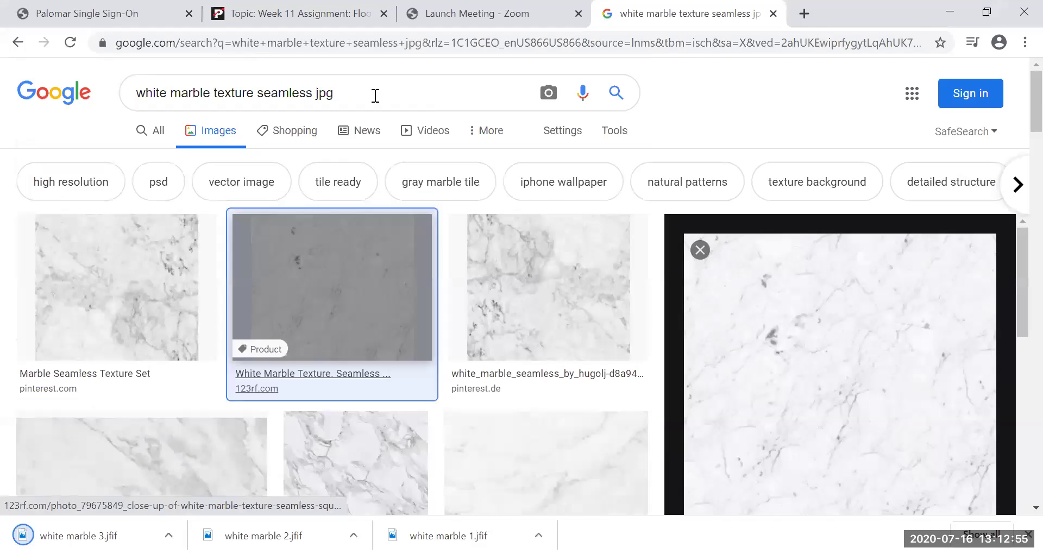
{"action": "triple_click", "coordinate": [365, 97]}
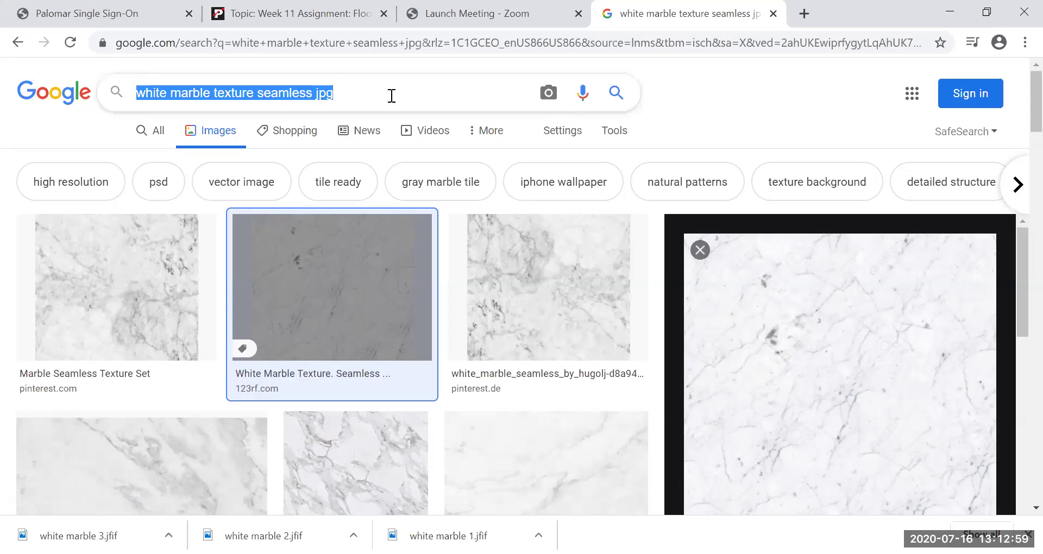
{"action": "left_click", "coordinate": [210, 93]}
{"action": "left_click_drag", "start_coordinate": [207, 94], "coordinate": [136, 93]}
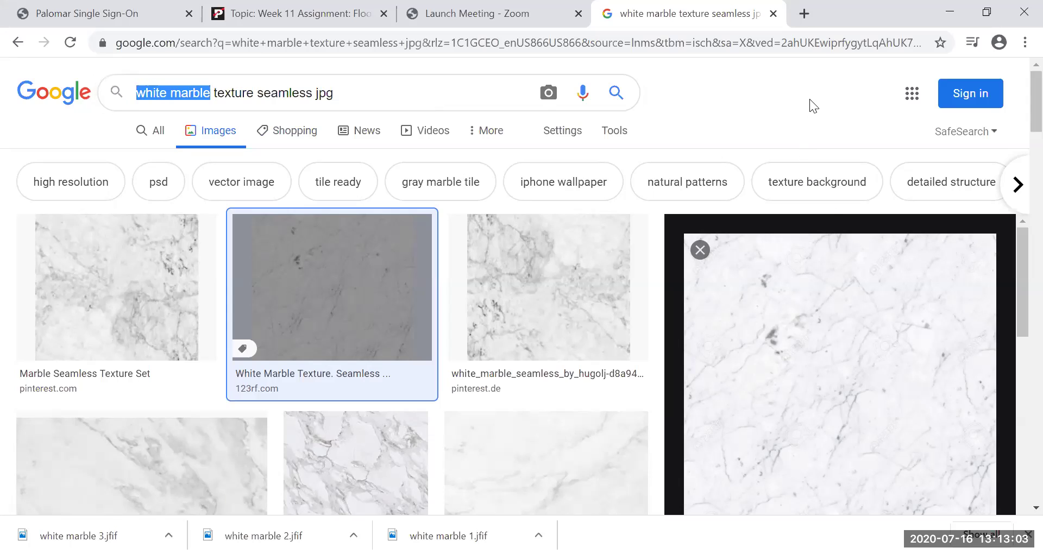
{"action": "type", "text": "woo"}
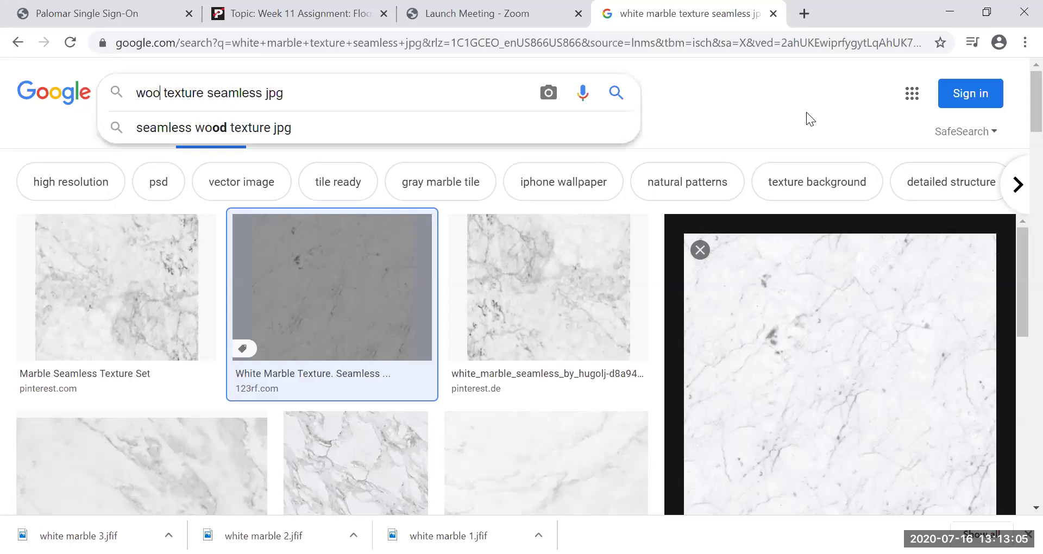
{"action": "type", "text": "d floor "}
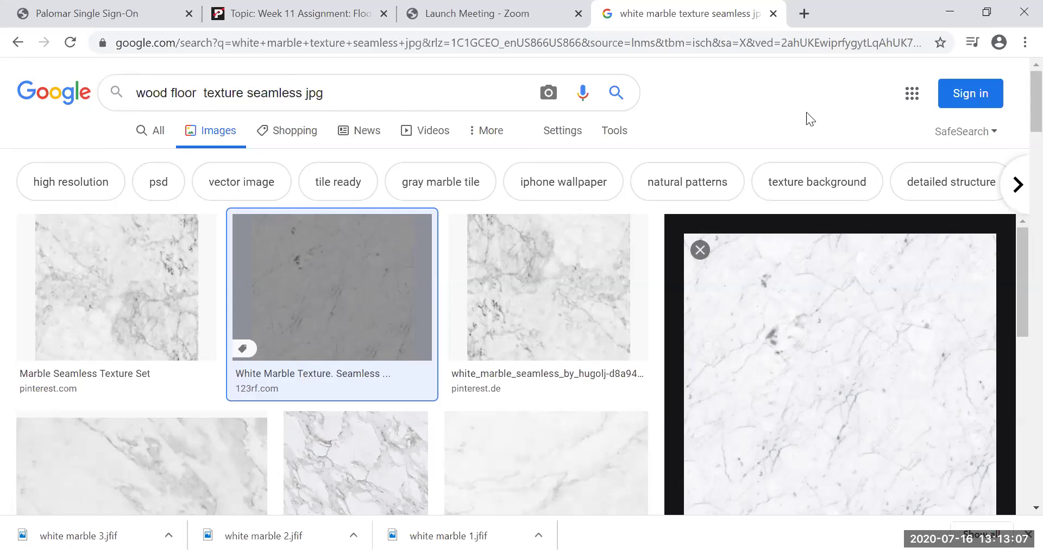
{"action": "type", "text": "herringb"}
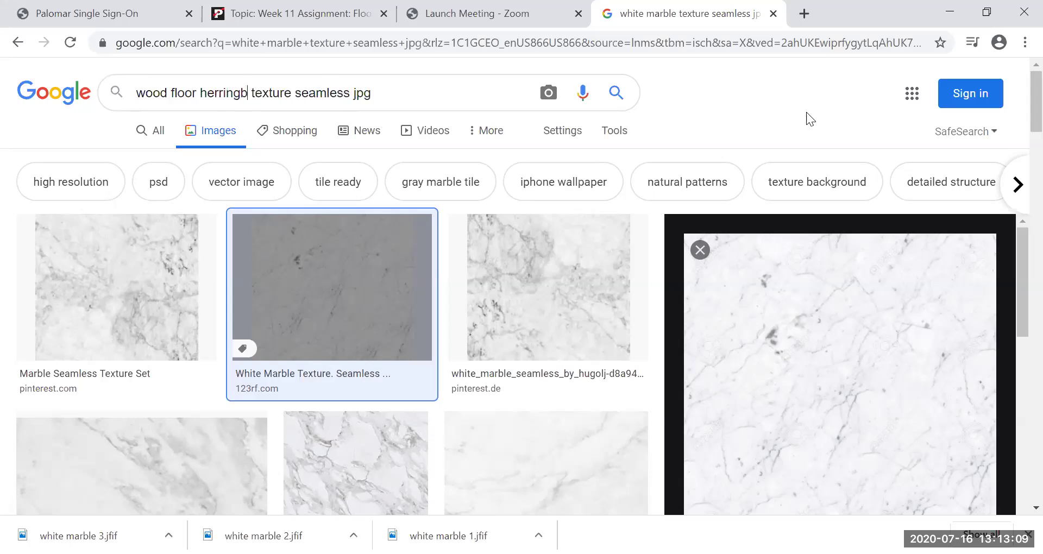
{"action": "type", "text": "one"}
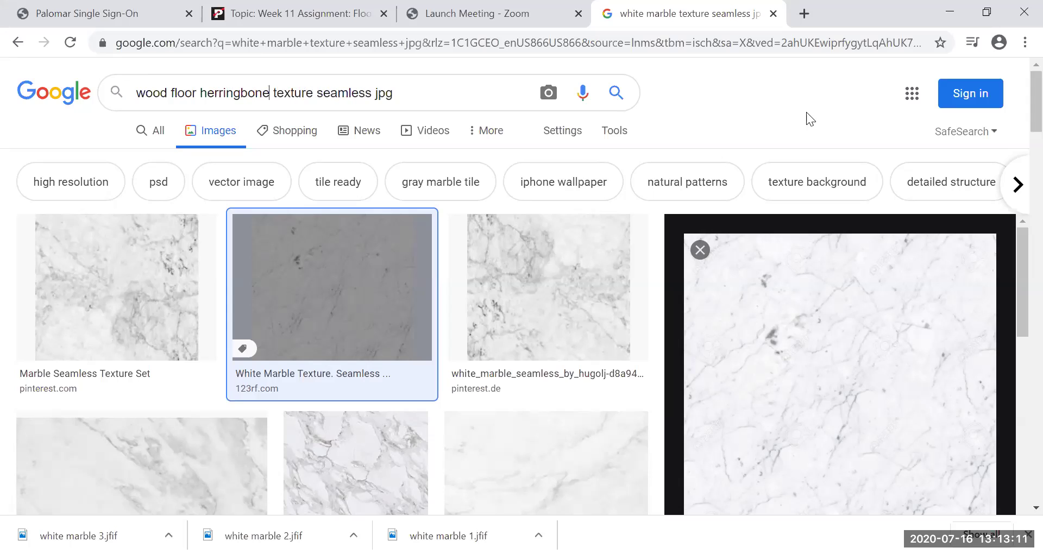
{"action": "key", "text": "Return"}
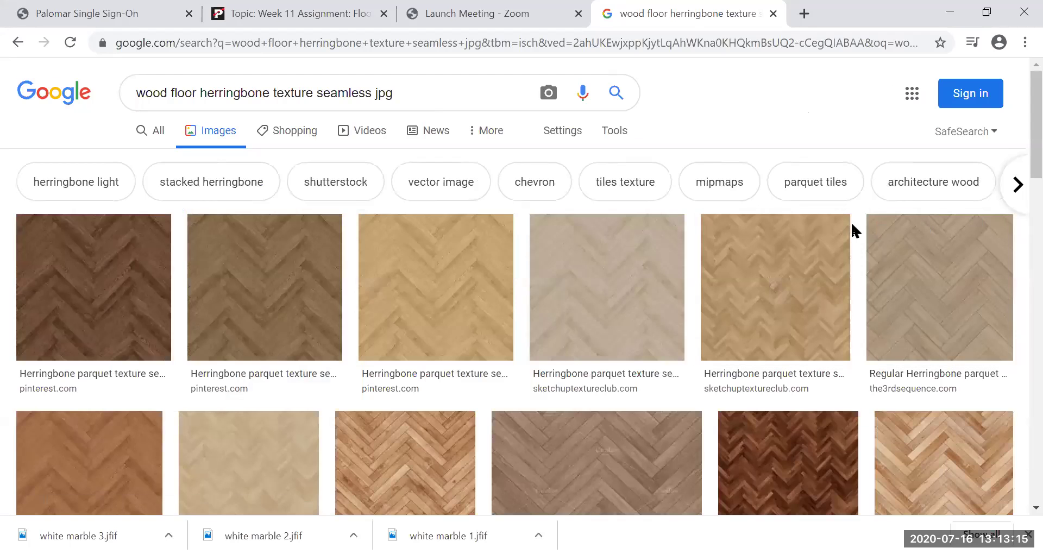
Preview the light-brown 123RF seamless wood parquet image and bring up its save options.
{"action": "scroll", "coordinate": [848, 232], "scroll_direction": "down", "scroll_amount": 1}
{"action": "scroll", "coordinate": [846, 234], "scroll_direction": "down", "scroll_amount": 2}
{"action": "scroll", "coordinate": [871, 299], "scroll_direction": "down", "scroll_amount": 2}
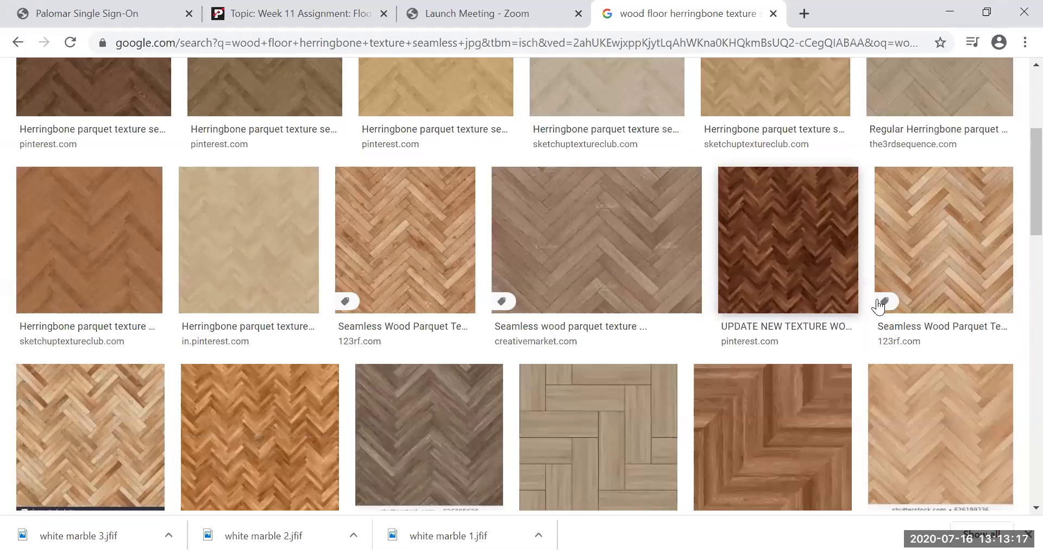
{"action": "scroll", "coordinate": [871, 299], "scroll_direction": "down", "scroll_amount": 3}
{"action": "scroll", "coordinate": [872, 298], "scroll_direction": "up", "scroll_amount": 2}
{"action": "scroll", "coordinate": [421, 279], "scroll_direction": "up", "scroll_amount": 10}
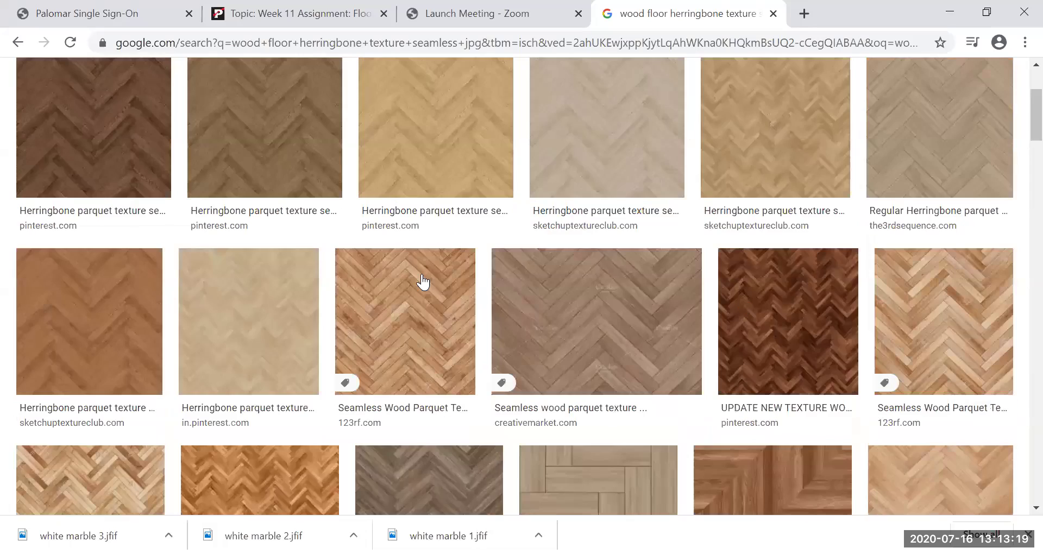
{"action": "scroll", "coordinate": [414, 250], "scroll_direction": "up", "scroll_amount": 1}
{"action": "scroll", "coordinate": [414, 250], "scroll_direction": "down", "scroll_amount": 3}
{"action": "left_click", "coordinate": [464, 239]}
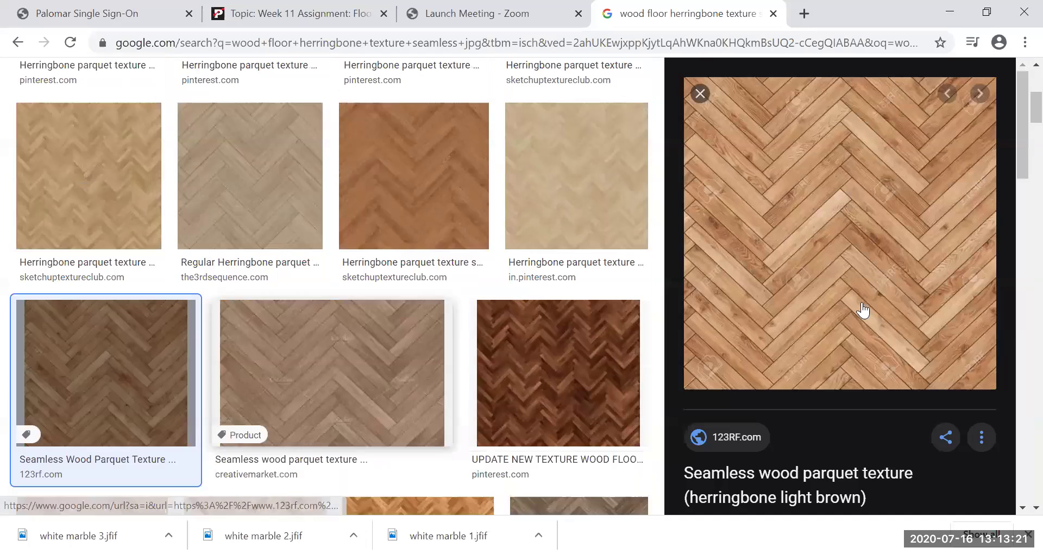
{"action": "right_click", "coordinate": [861, 305]}
Save the parquet image to Textures as 'herringbone floor 1' and return to Photoshop.
{"action": "left_click", "coordinate": [900, 453]}
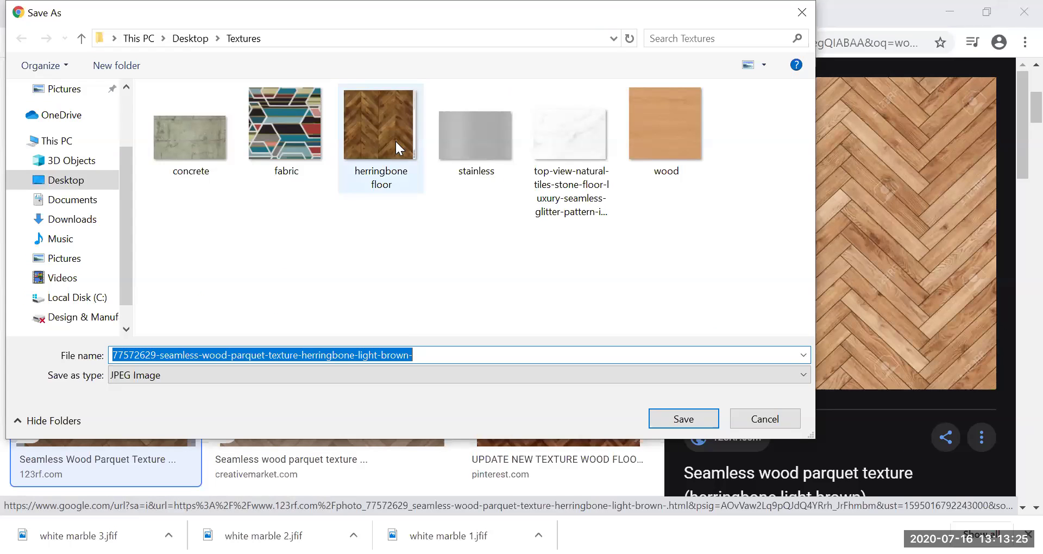
{"action": "left_click", "coordinate": [397, 143]}
{"action": "left_click", "coordinate": [287, 352]}
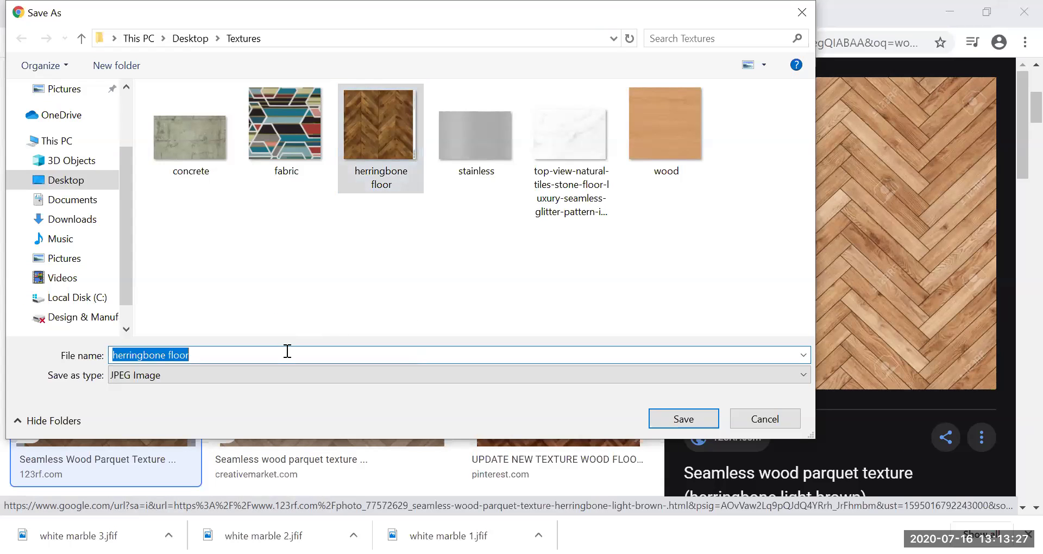
{"action": "left_click", "coordinate": [287, 352]}
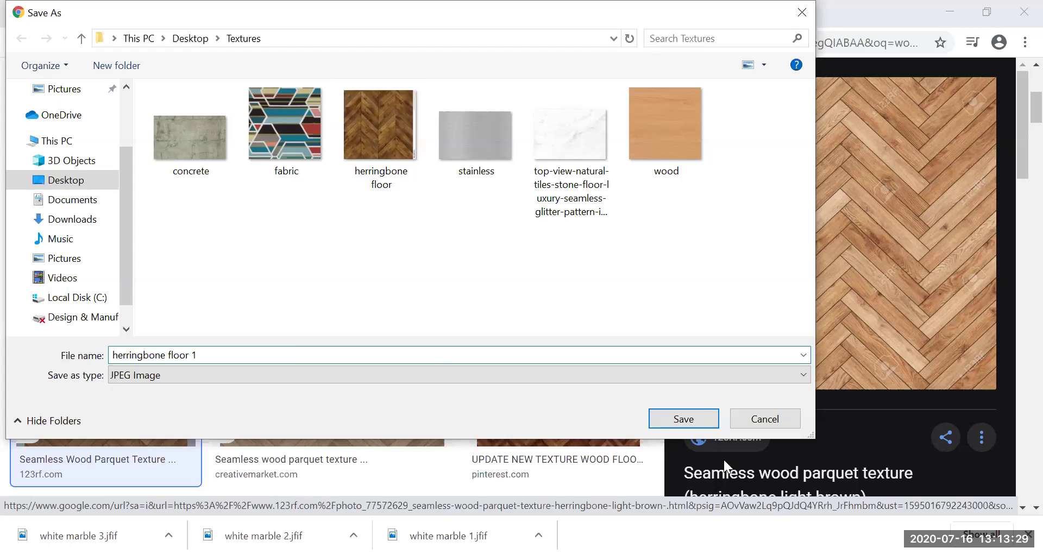
{"action": "left_click", "coordinate": [698, 418]}
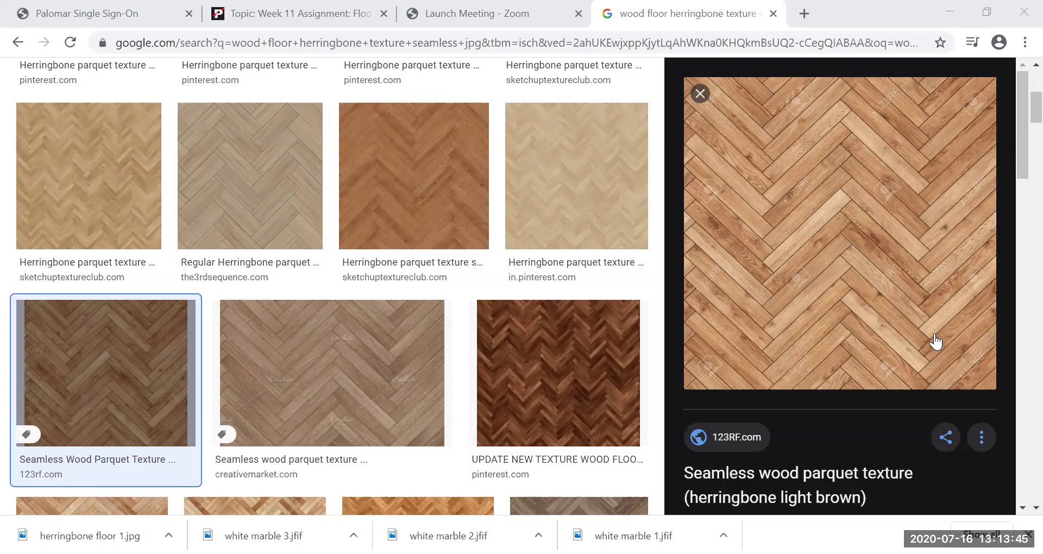
{"action": "key", "text": "alt+Tab"}
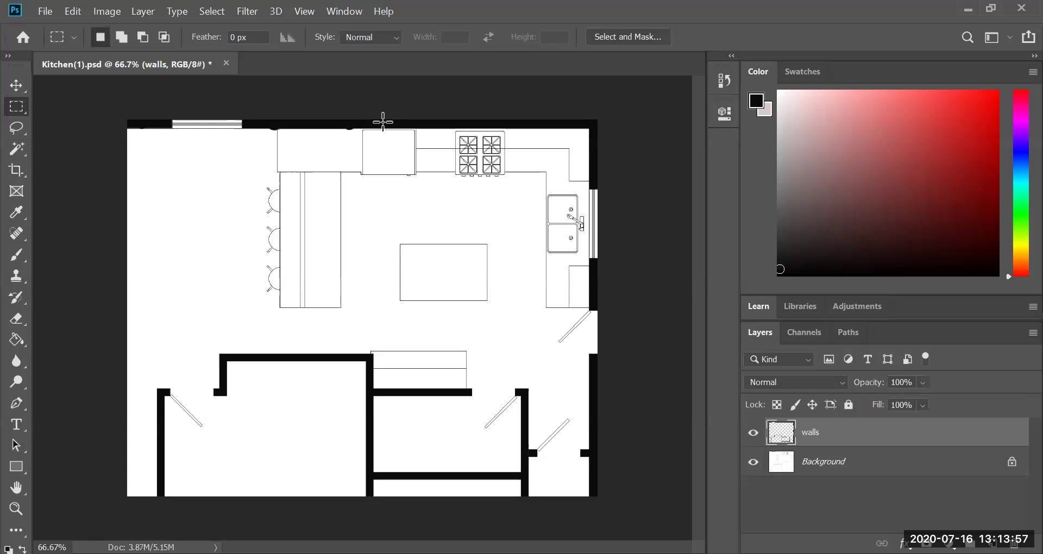
Open the top-view white marble stone-tile JPG from Desktop\Textures as a new document.
{"action": "left_click", "coordinate": [48, 10]}
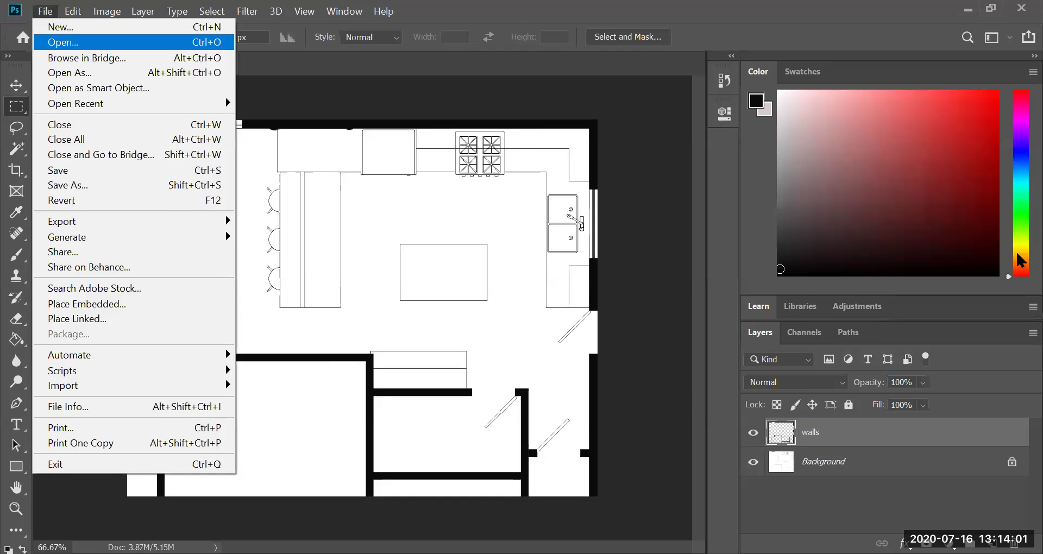
{"action": "key", "text": "Return"}
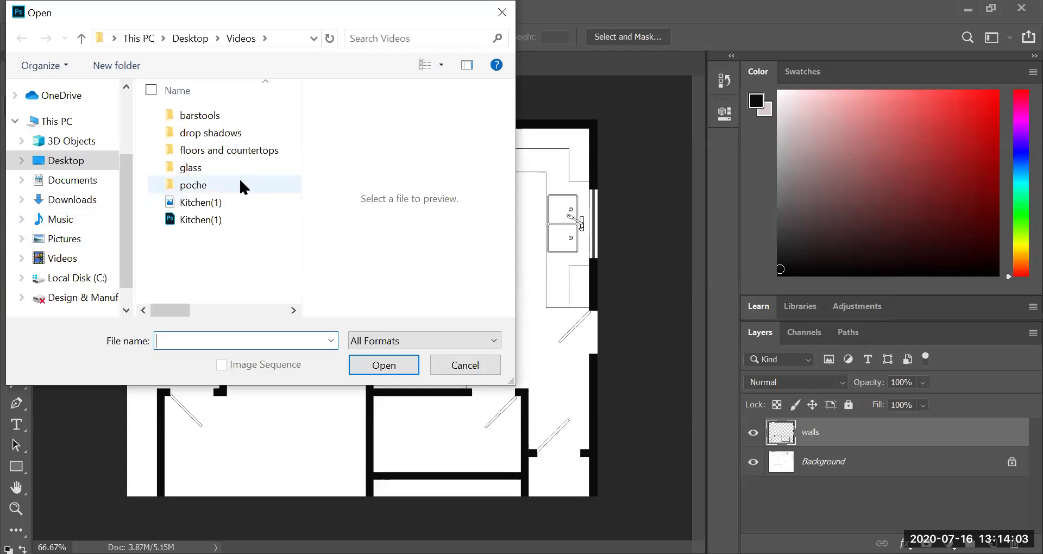
{"action": "left_click", "coordinate": [54, 160]}
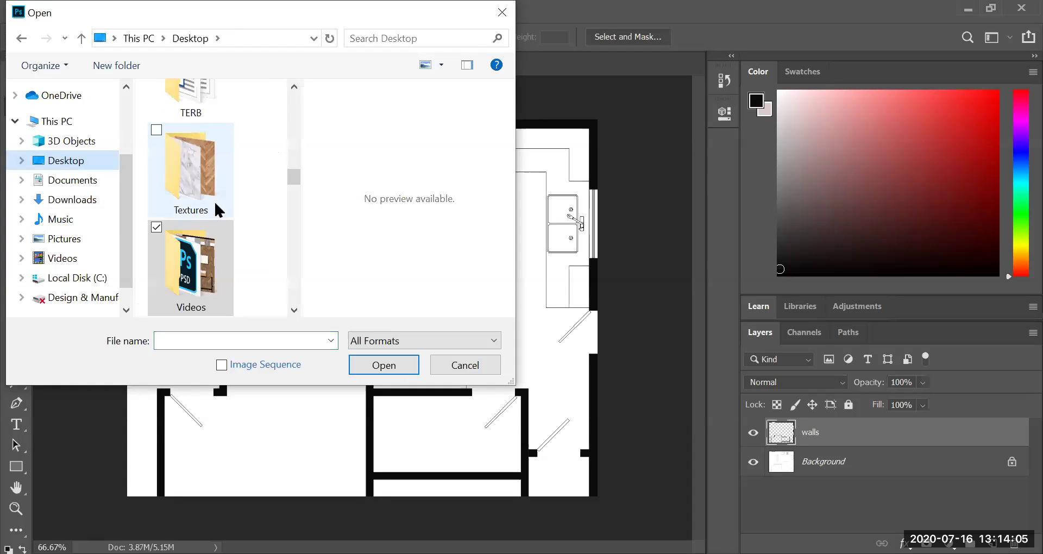
{"action": "double_click", "coordinate": [214, 179]}
{"action": "left_click_drag", "start_coordinate": [295, 119], "coordinate": [302, 243]}
{"action": "left_click", "coordinate": [213, 174]}
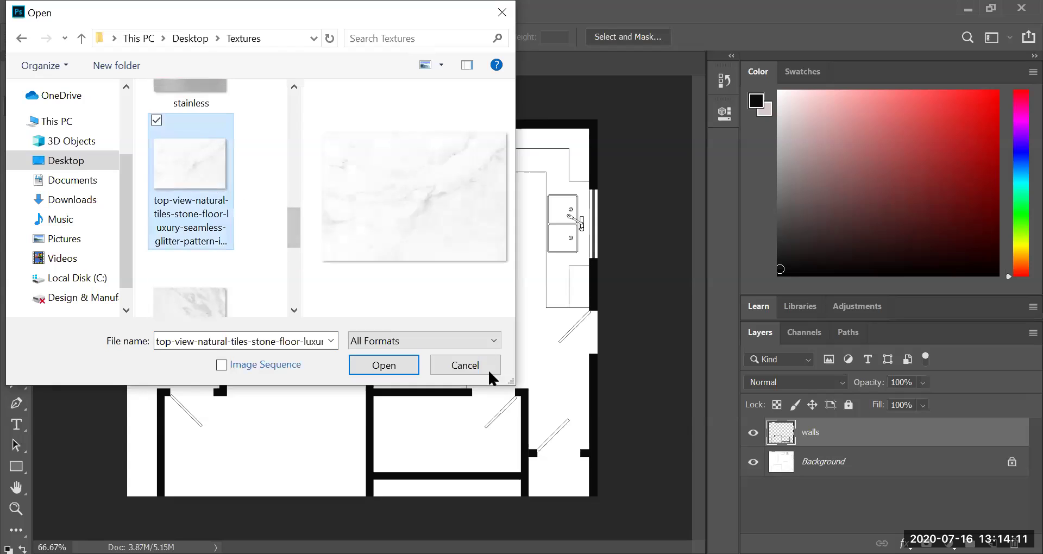
{"action": "left_click", "coordinate": [369, 367]}
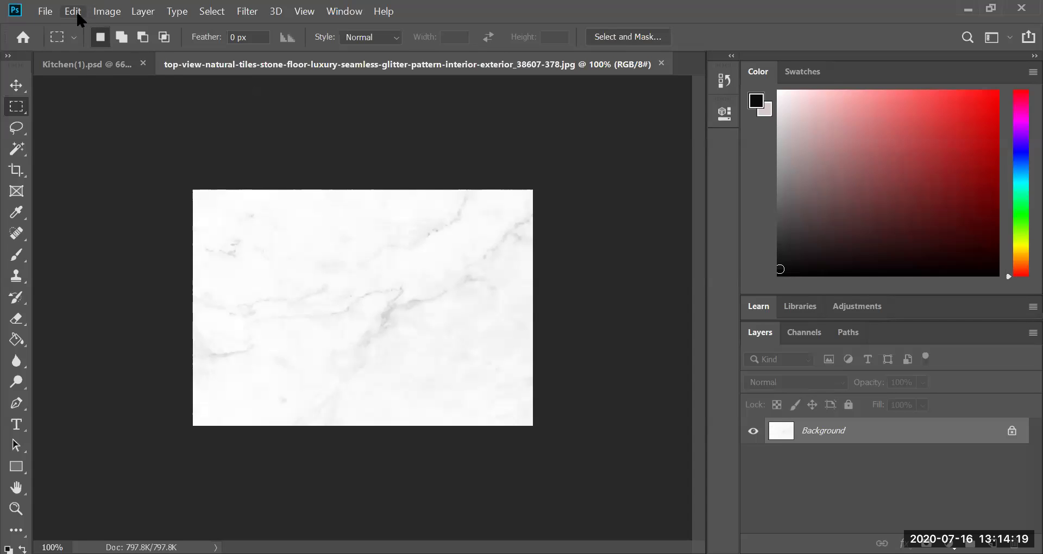
Define the entire marble texture image as a pattern, then close the marble document.
{"action": "left_click", "coordinate": [61, 64]}
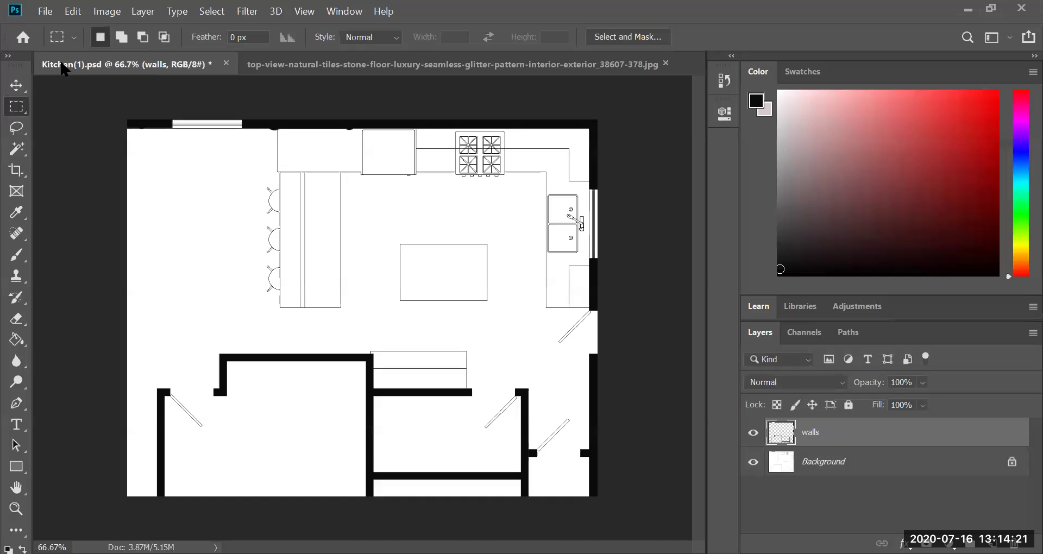
{"action": "left_click", "coordinate": [307, 66]}
{"action": "key", "text": "ctrl+a"}
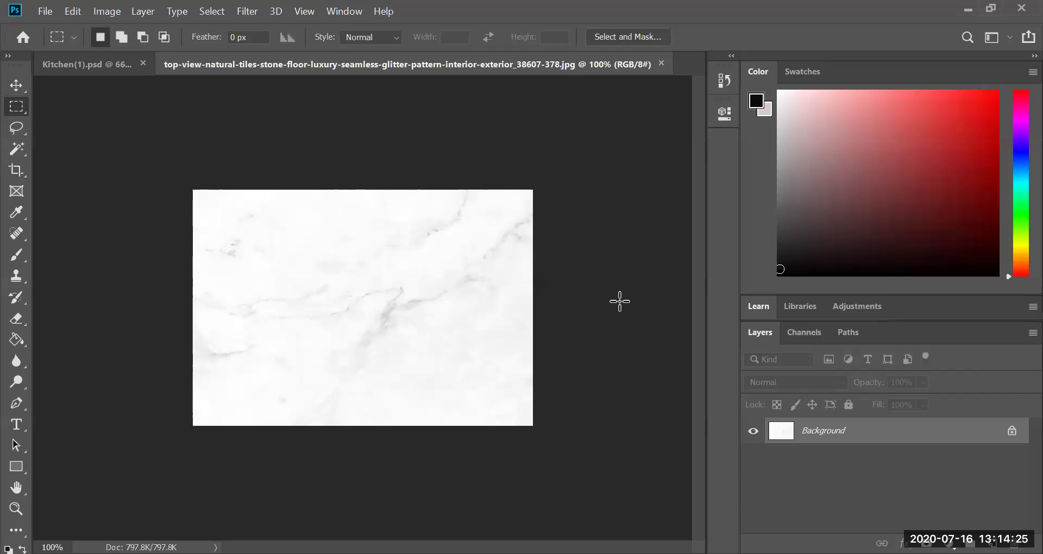
{"action": "left_click", "coordinate": [75, 8]}
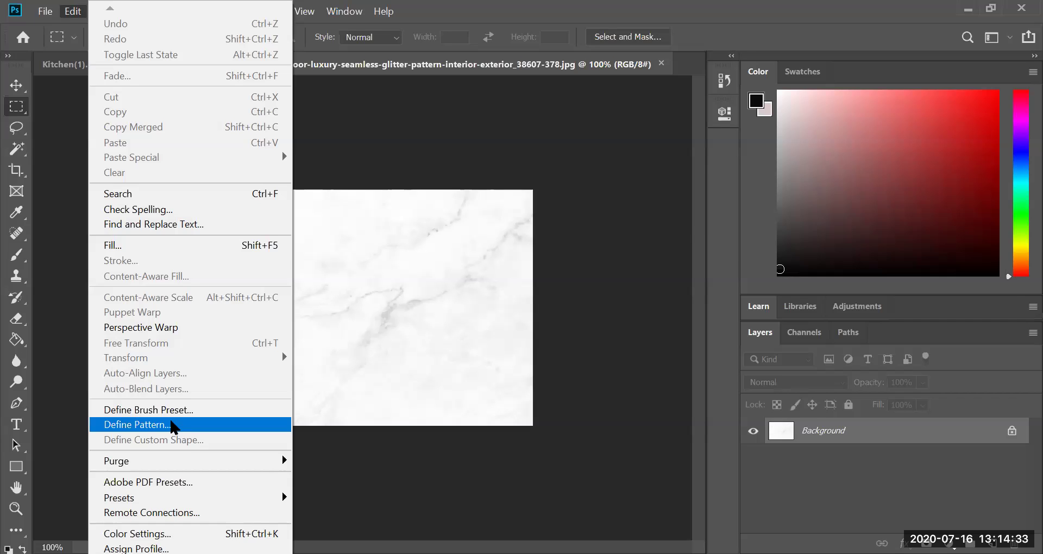
{"action": "left_click", "coordinate": [171, 425]}
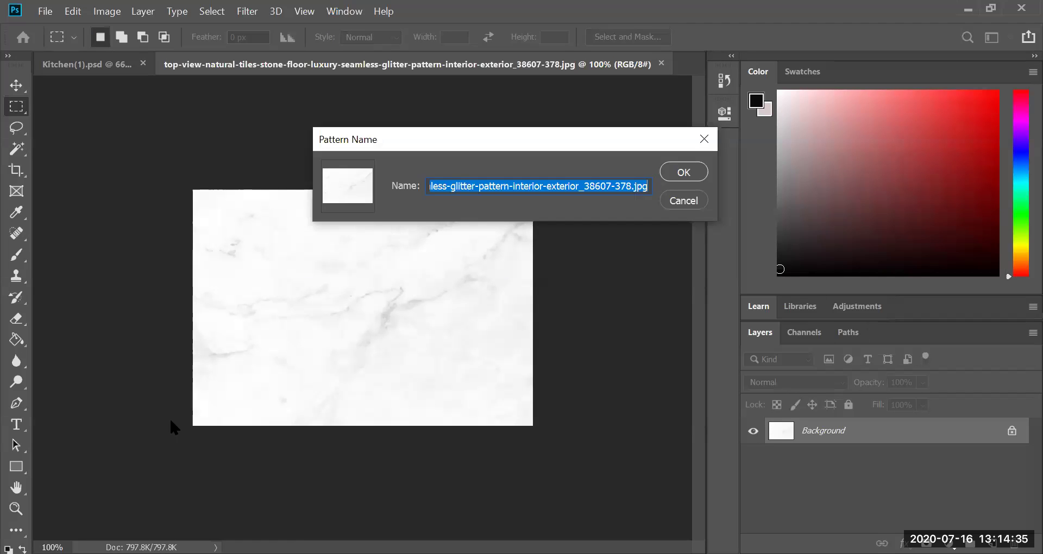
{"action": "left_click", "coordinate": [691, 171]}
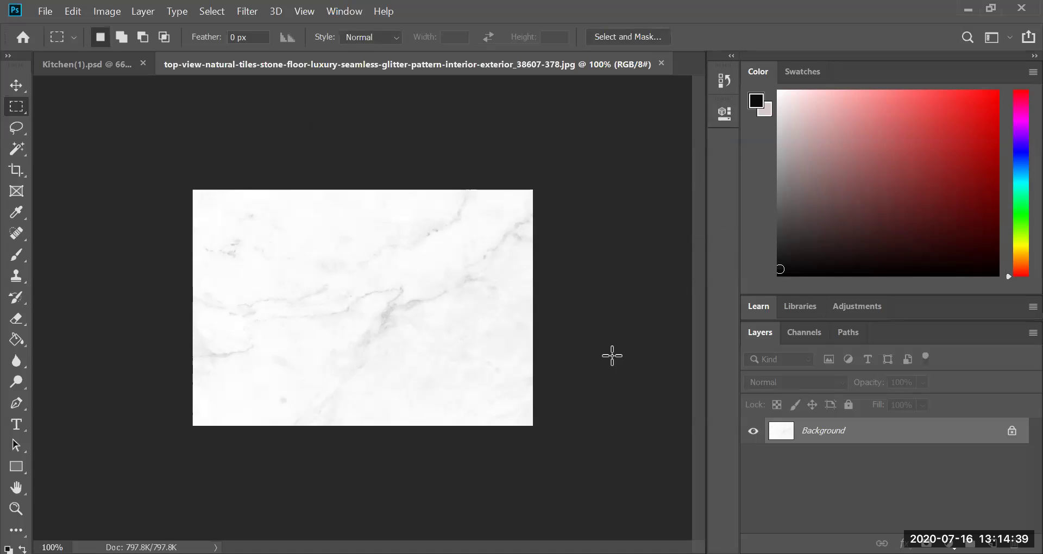
{"action": "left_click", "coordinate": [662, 64]}
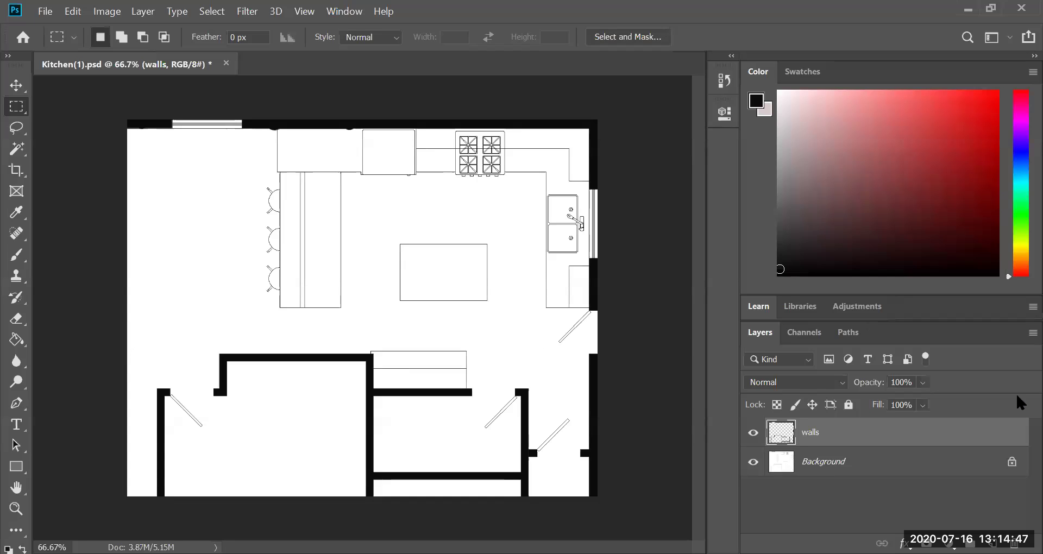
Magic-wand select every countertop on the Background: counter strip, island, top and right runs, bottom counter.
{"action": "left_click", "coordinate": [946, 468]}
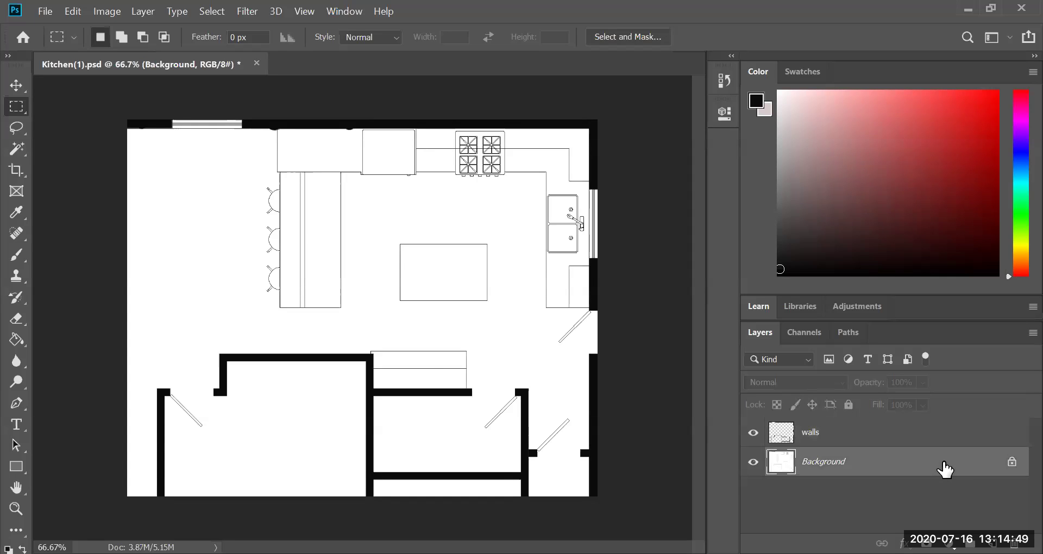
{"action": "left_click", "coordinate": [23, 152]}
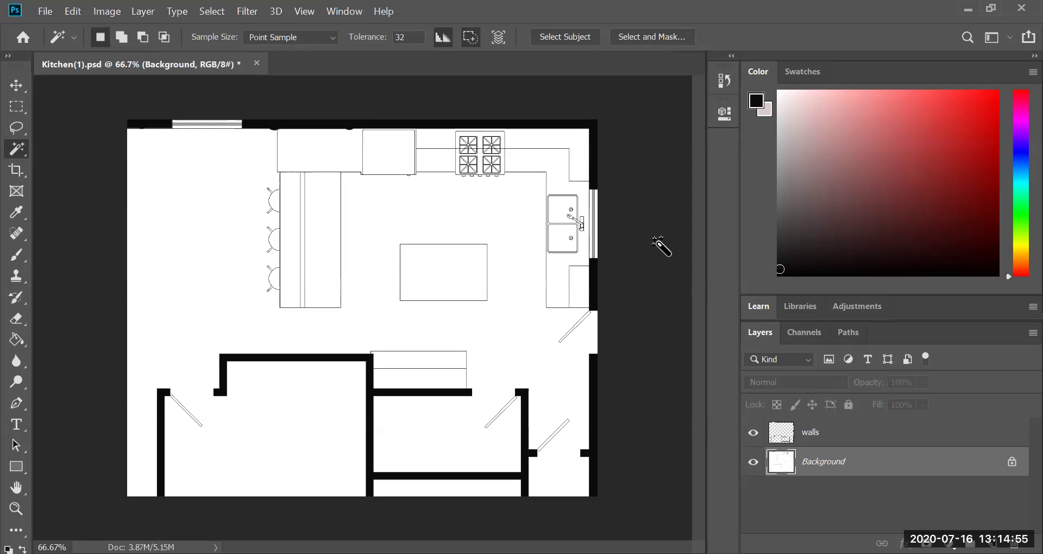
{"action": "left_click", "coordinate": [327, 240]}
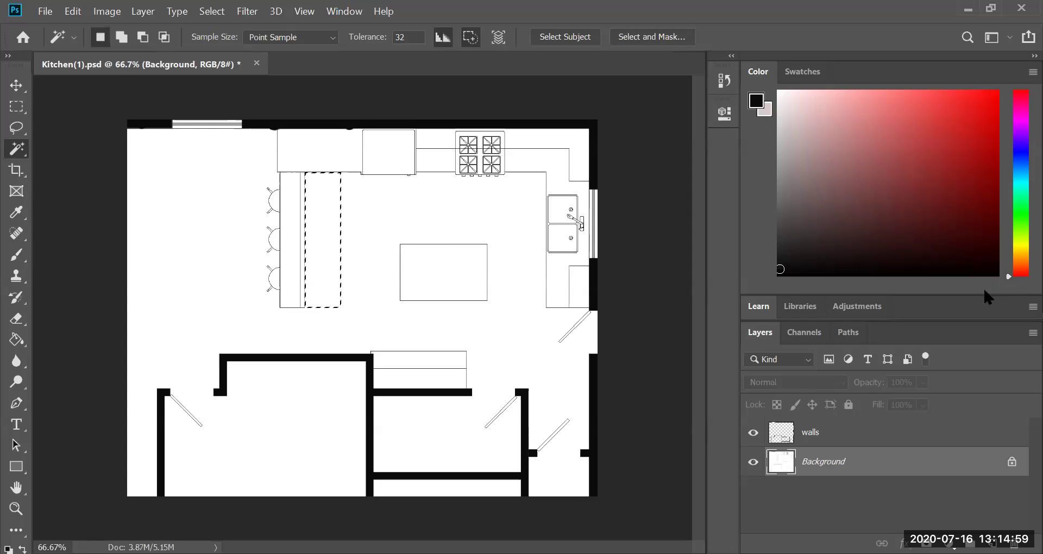
{"action": "left_click", "coordinate": [434, 280], "text": "shift"}
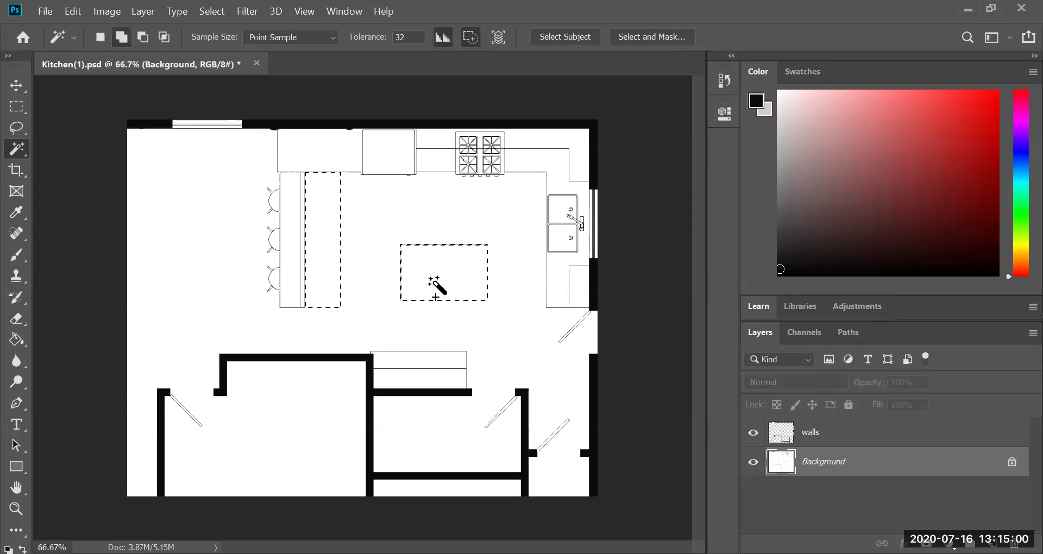
{"action": "left_click", "coordinate": [334, 171], "text": "shift"}
{"action": "left_click", "coordinate": [368, 168], "text": "shift"}
{"action": "left_click", "coordinate": [431, 163], "text": "shift"}
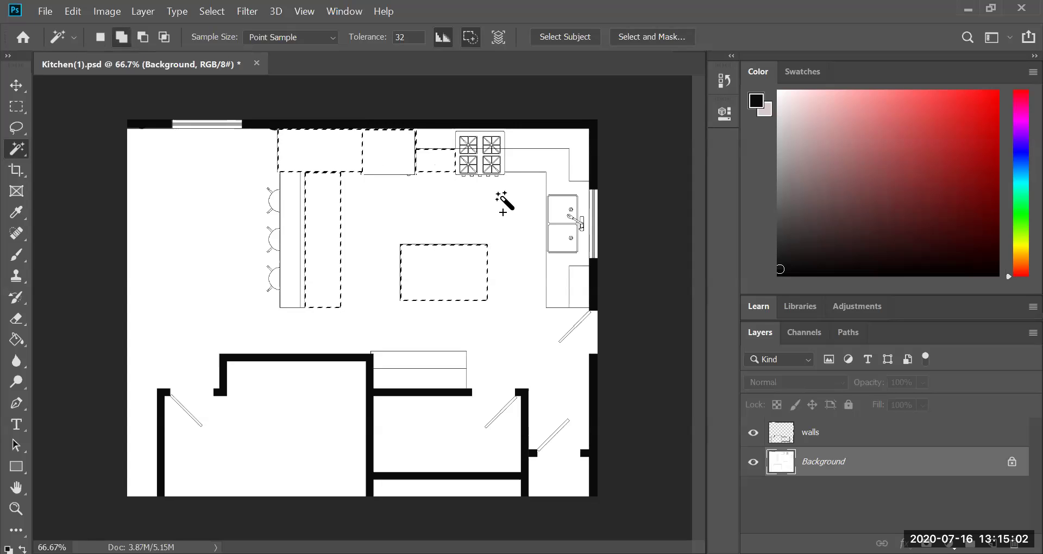
{"action": "left_click", "coordinate": [549, 161], "text": "shift"}
{"action": "left_click", "coordinate": [428, 361], "text": "shift"}
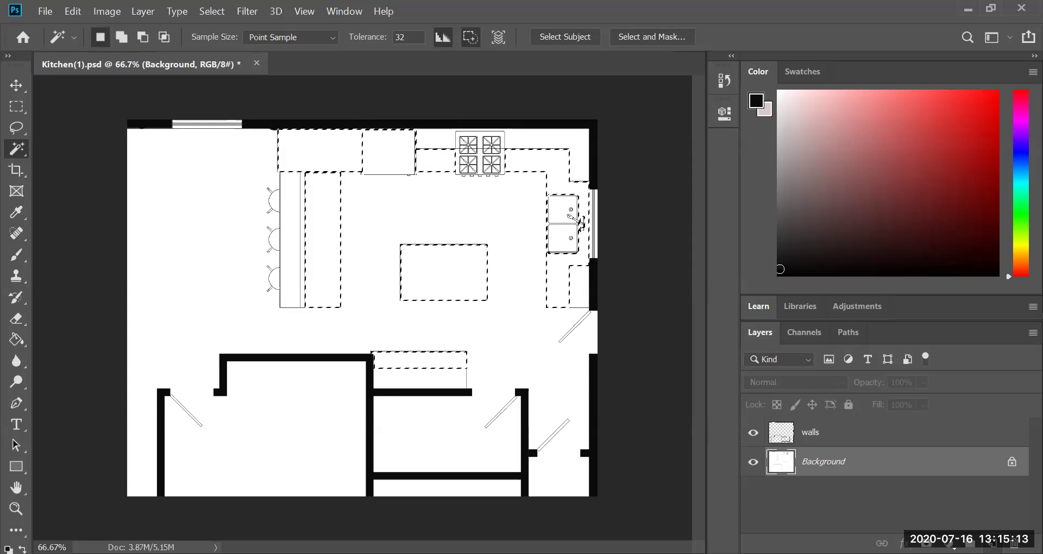
Add a new empty layer named 'countertops'.
{"action": "left_click", "coordinate": [992, 543]}
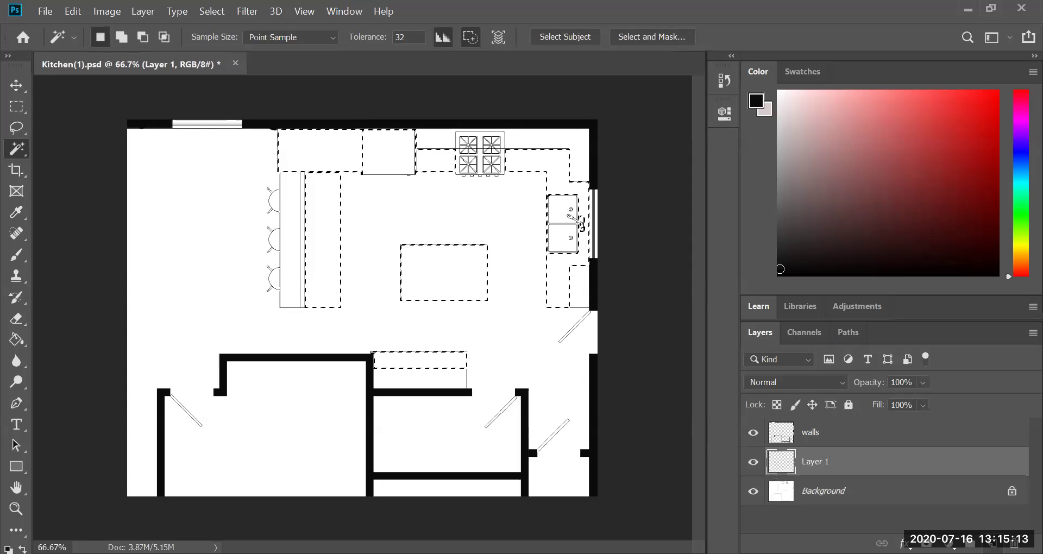
{"action": "double_click", "coordinate": [814, 462]}
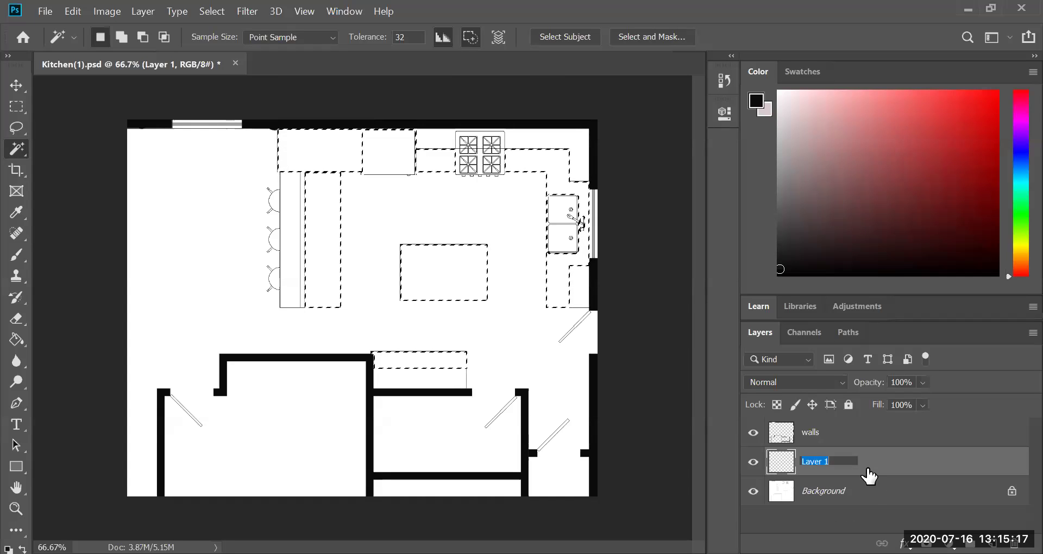
{"action": "type", "text": "co"}
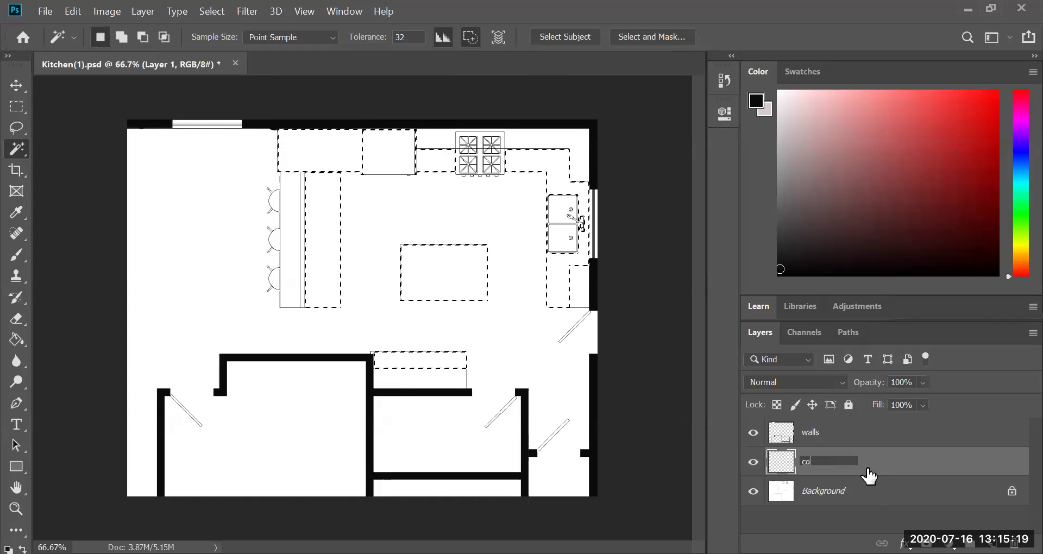
{"action": "type", "text": "untertops"}
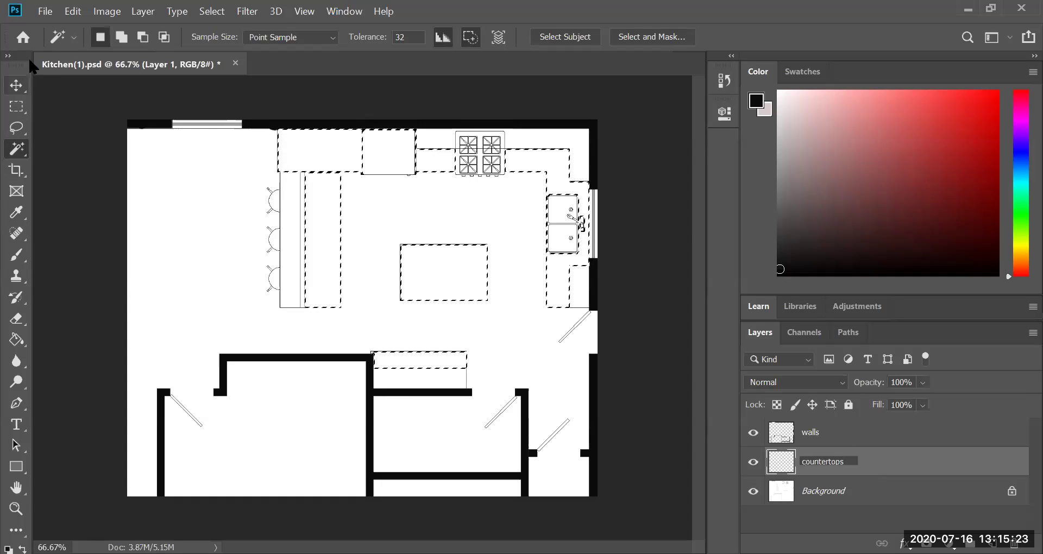
Confirm the layer name and switch to the Paint Bucket tool.
{"action": "left_click", "coordinate": [17, 338]}
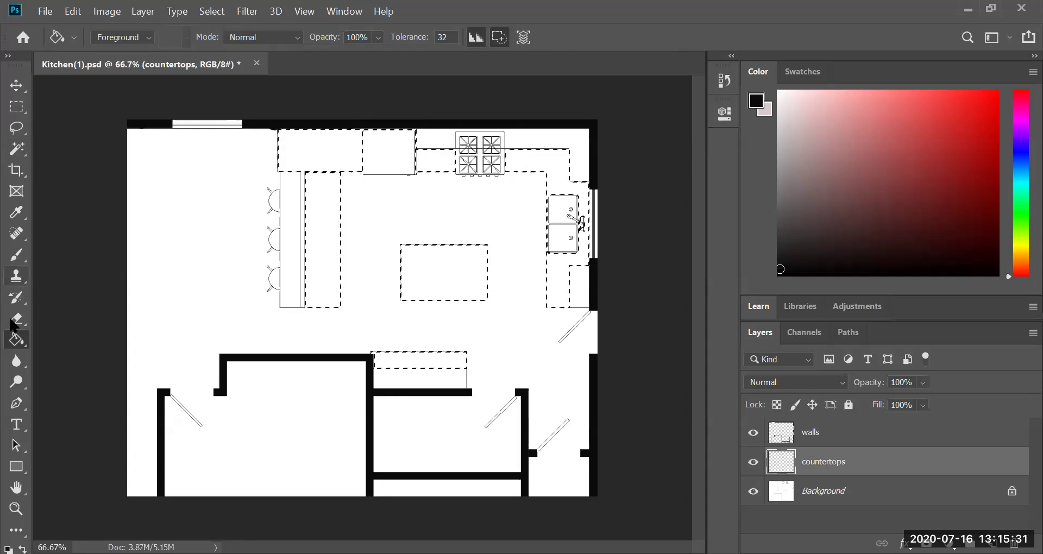
{"action": "key", "text": "b"}
{"action": "left_click", "coordinate": [16, 211]}
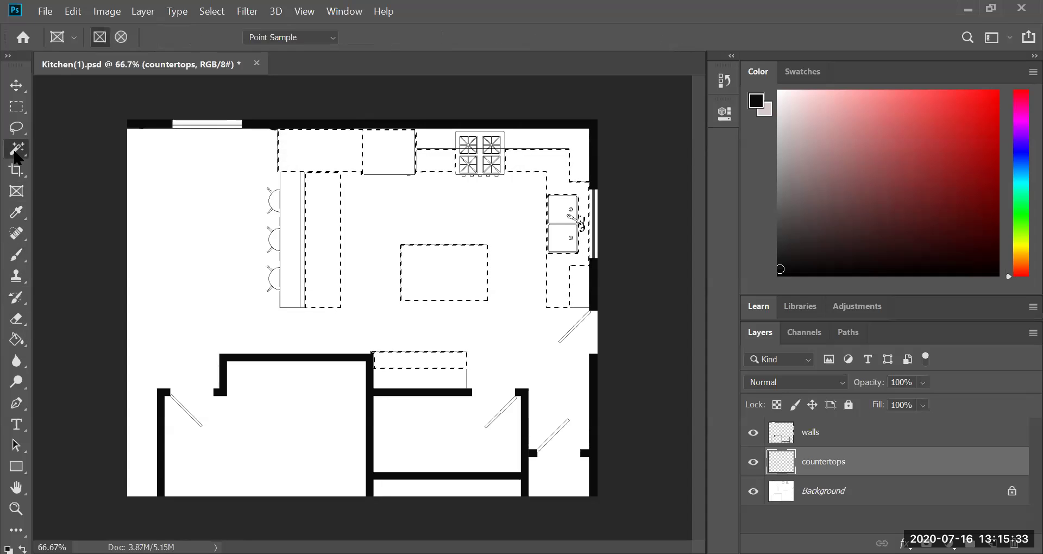
{"action": "left_click", "coordinate": [17, 148]}
{"action": "left_click", "coordinate": [16, 107]}
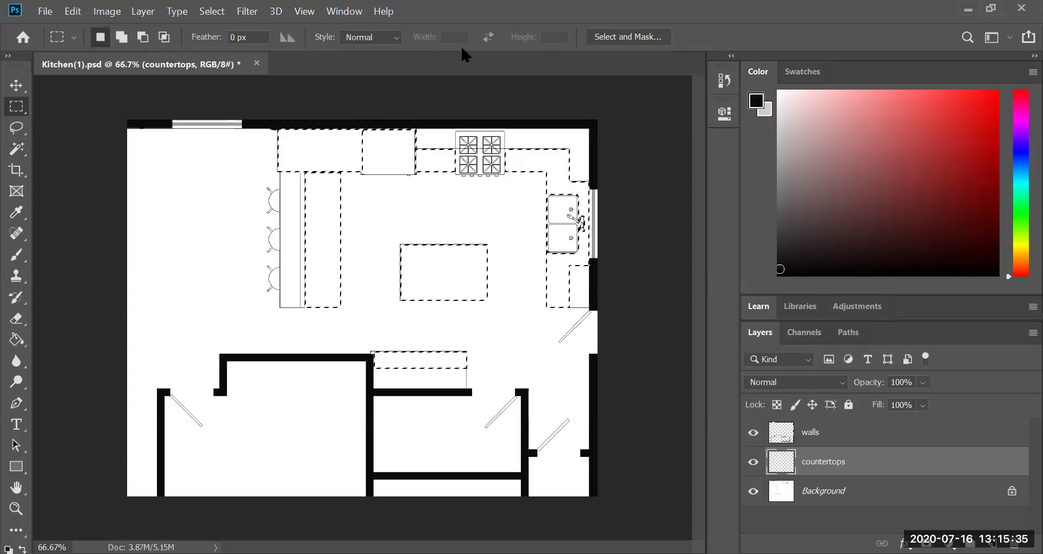
{"action": "left_click", "coordinate": [12, 259]}
{"action": "left_click", "coordinate": [14, 341]}
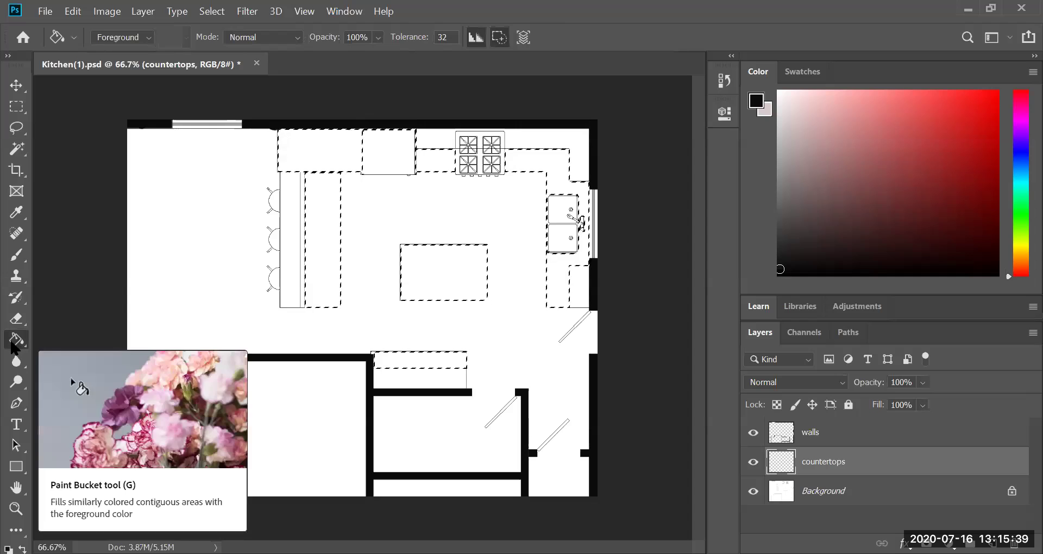
Fill the countertop selection with the white marble pattern.
{"action": "left_click", "coordinate": [149, 37]}
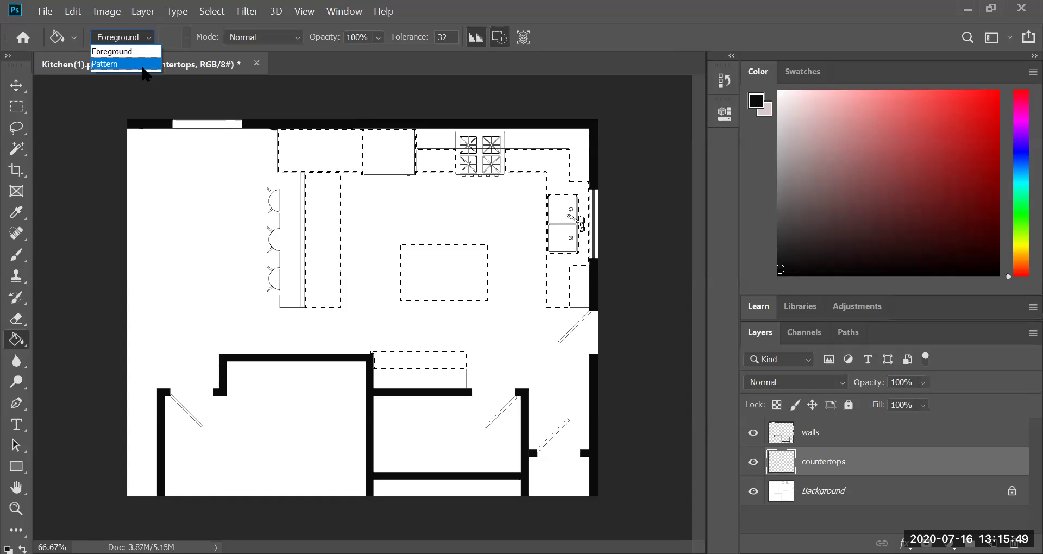
{"action": "left_click", "coordinate": [143, 67]}
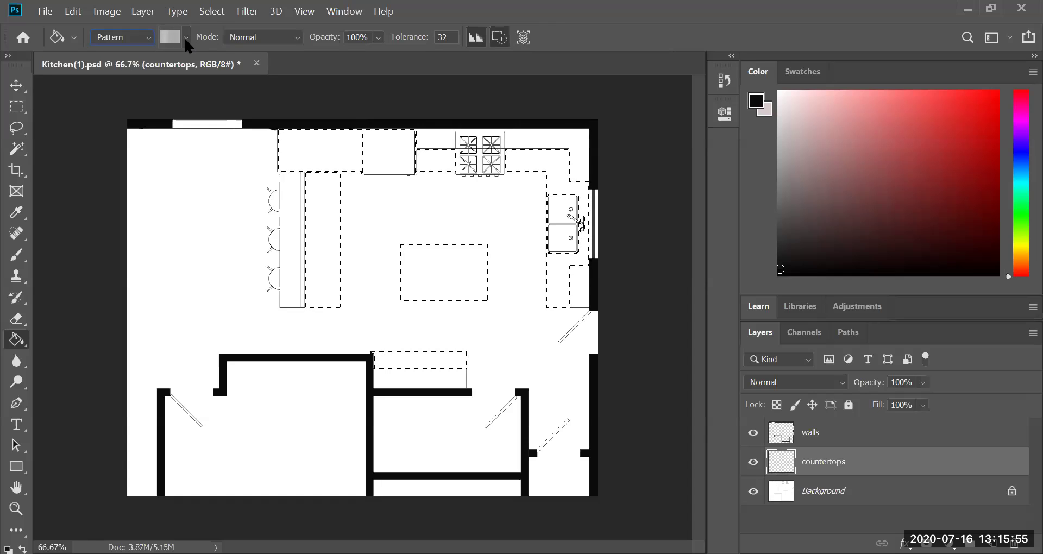
{"action": "left_click", "coordinate": [185, 36]}
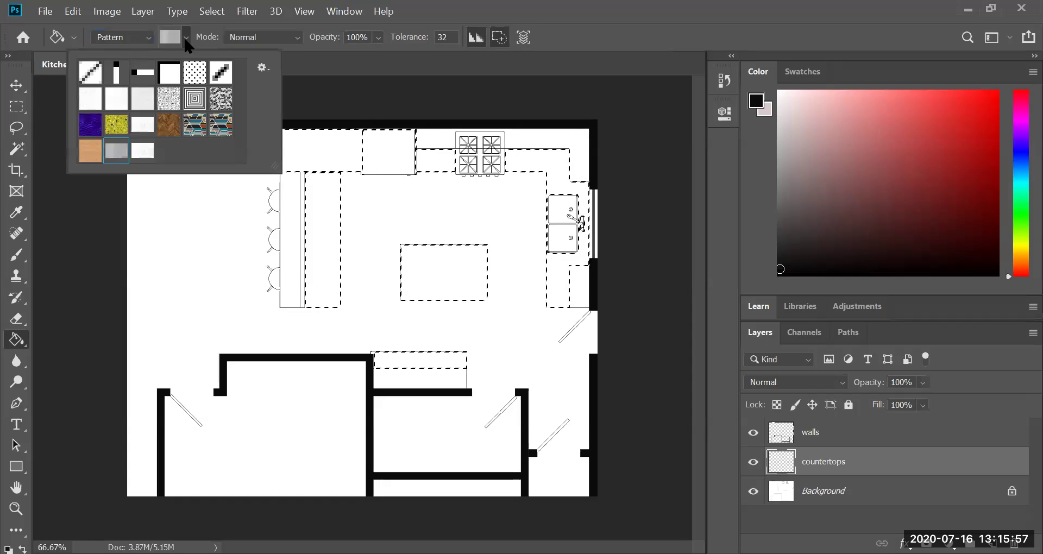
{"action": "left_click", "coordinate": [140, 154]}
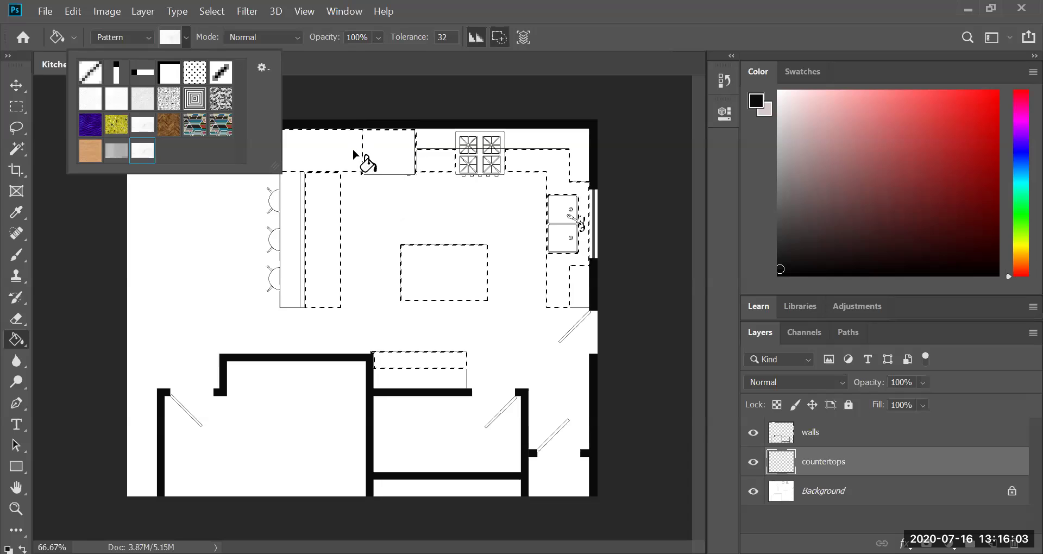
{"action": "left_click", "coordinate": [325, 143]}
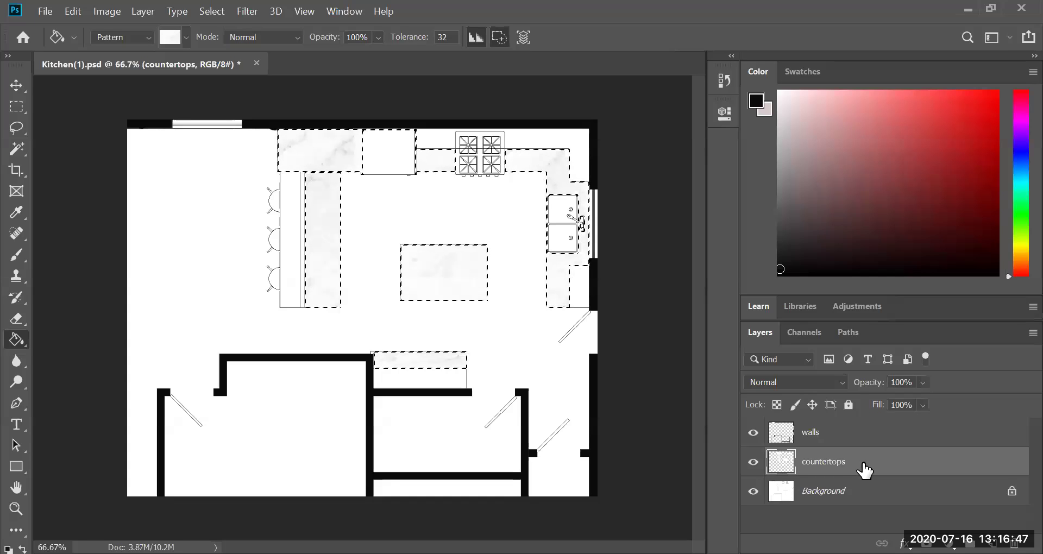
Add a white marble Pattern Overlay at 55% scale to the countertops layer.
{"action": "left_click", "coordinate": [903, 543]}
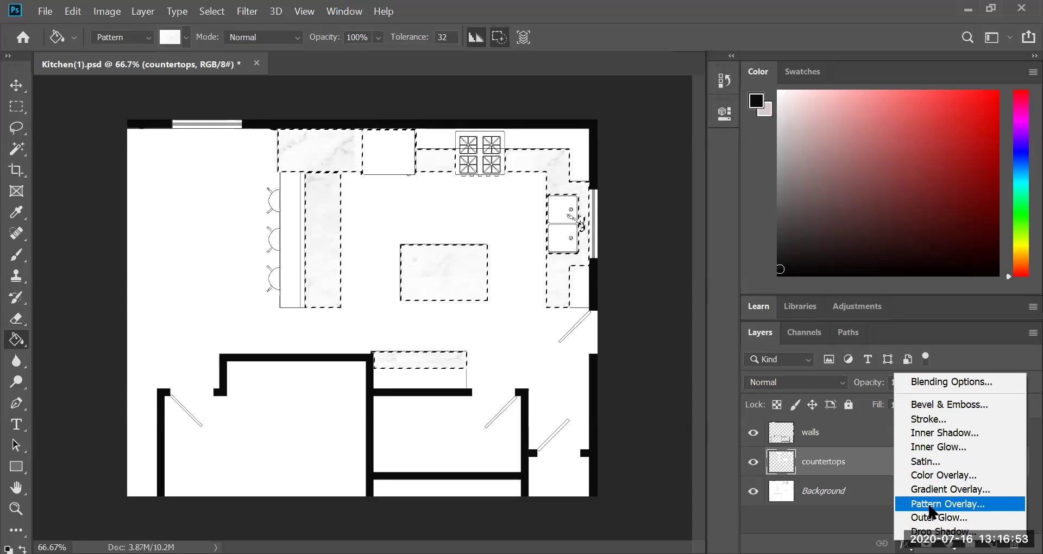
{"action": "left_click", "coordinate": [930, 505]}
{"action": "key", "text": "h"}
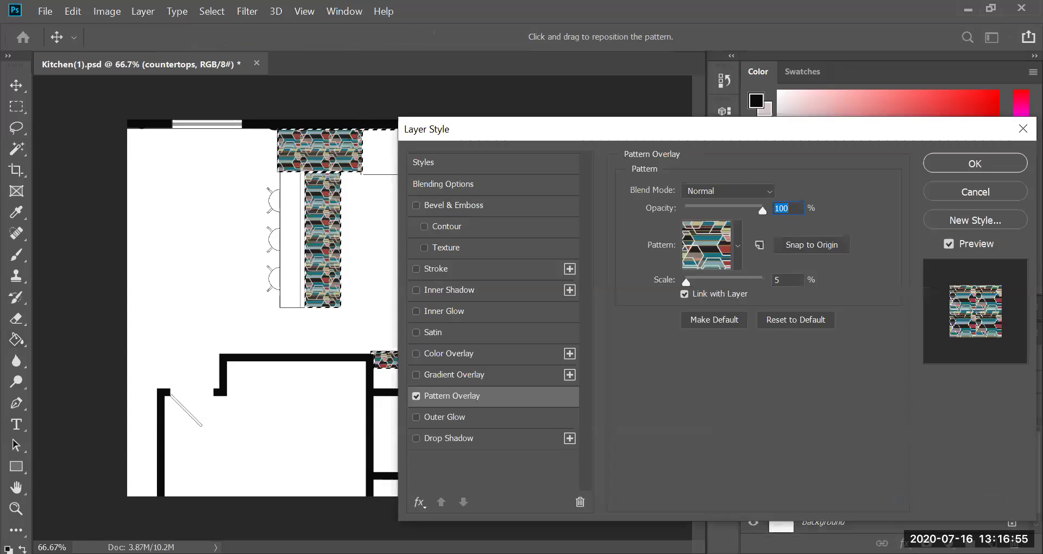
{"action": "left_click", "coordinate": [738, 245]}
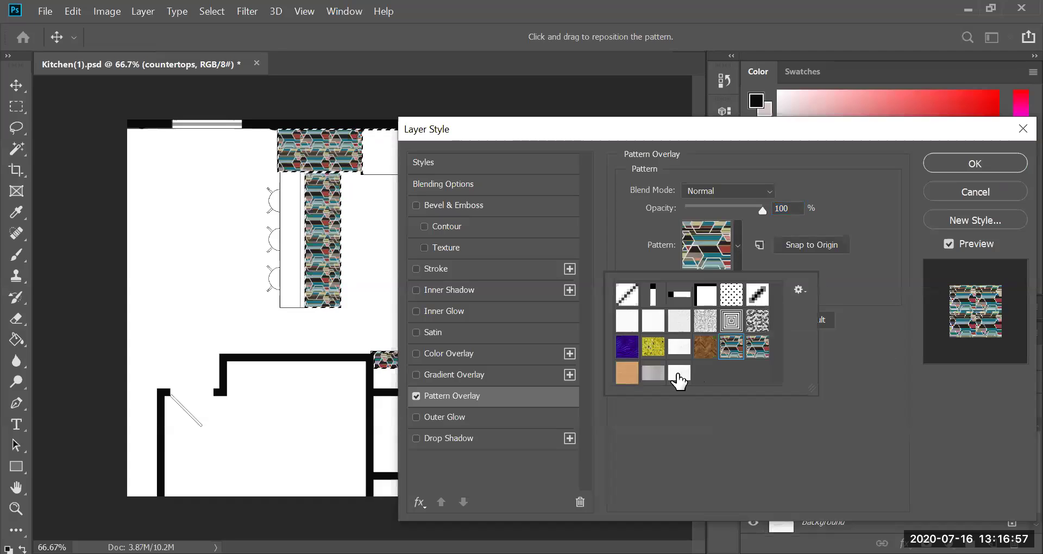
{"action": "left_click", "coordinate": [679, 372]}
{"action": "left_click", "coordinate": [868, 443]}
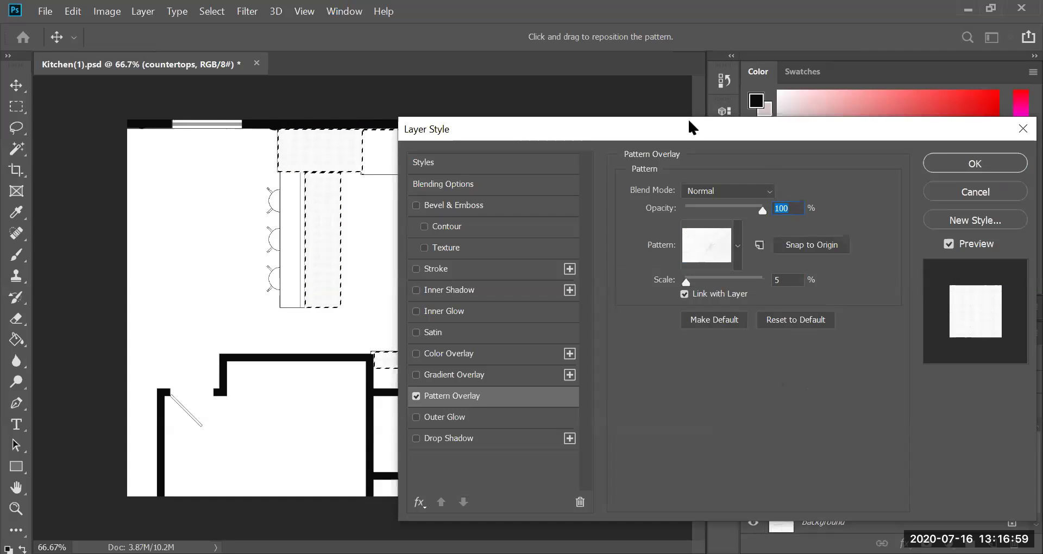
{"action": "left_click_drag", "start_coordinate": [686, 126], "coordinate": [697, 62]}
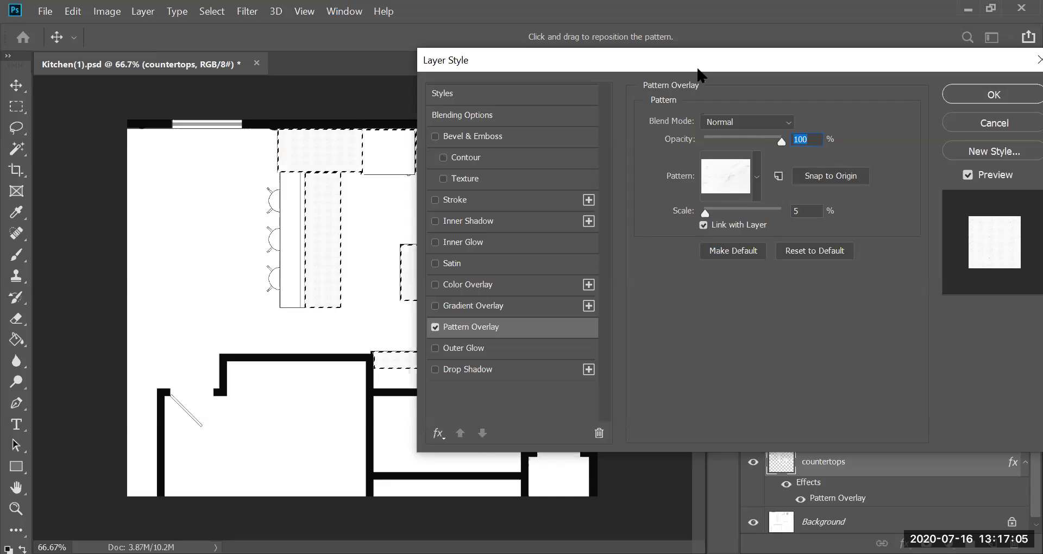
{"action": "left_click_drag", "start_coordinate": [699, 74], "coordinate": [771, 60]}
{"action": "left_click_drag", "start_coordinate": [777, 199], "coordinate": [804, 200]}
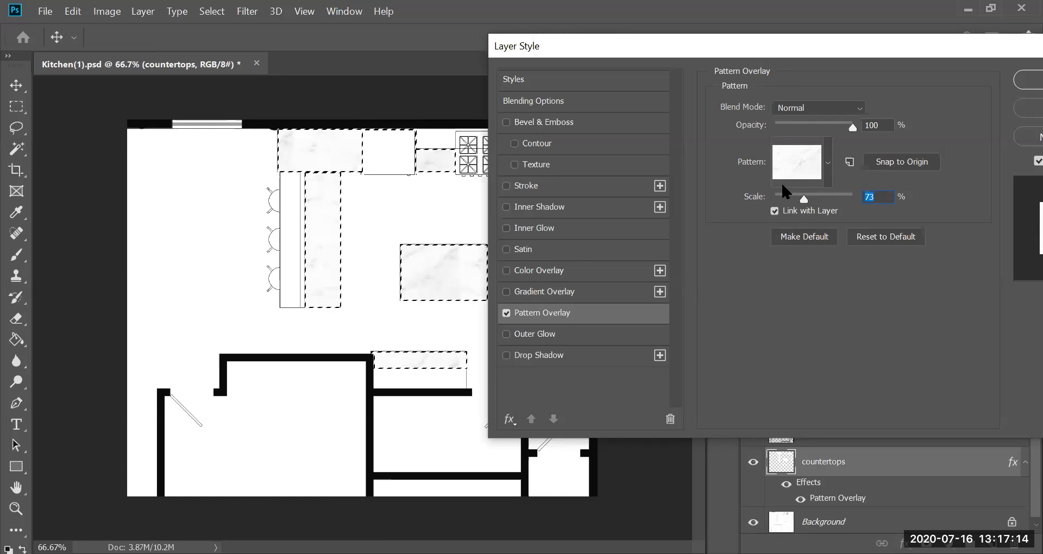
{"action": "left_click_drag", "start_coordinate": [821, 216], "coordinate": [814, 217]}
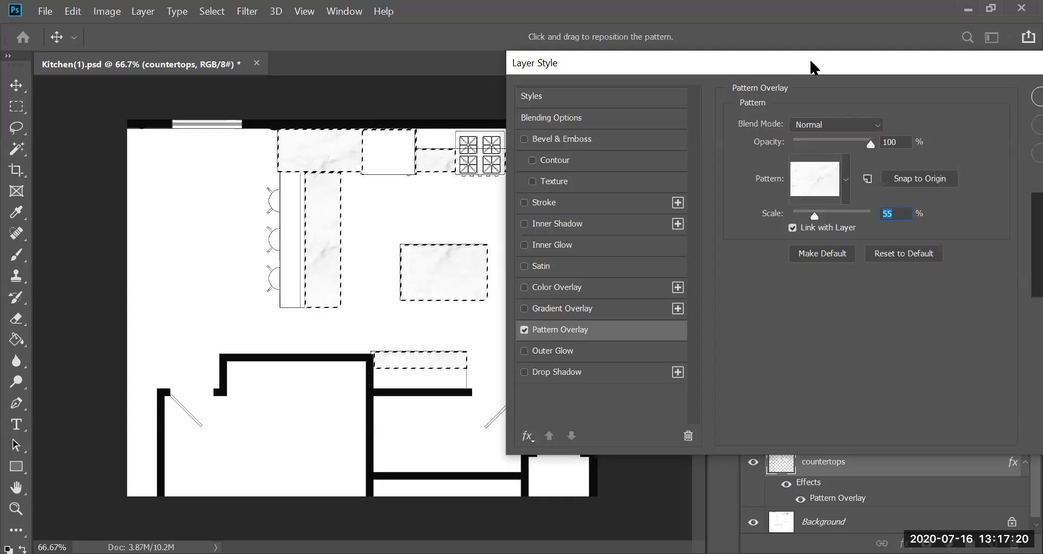
{"action": "left_click_drag", "start_coordinate": [813, 65], "coordinate": [630, 84]}
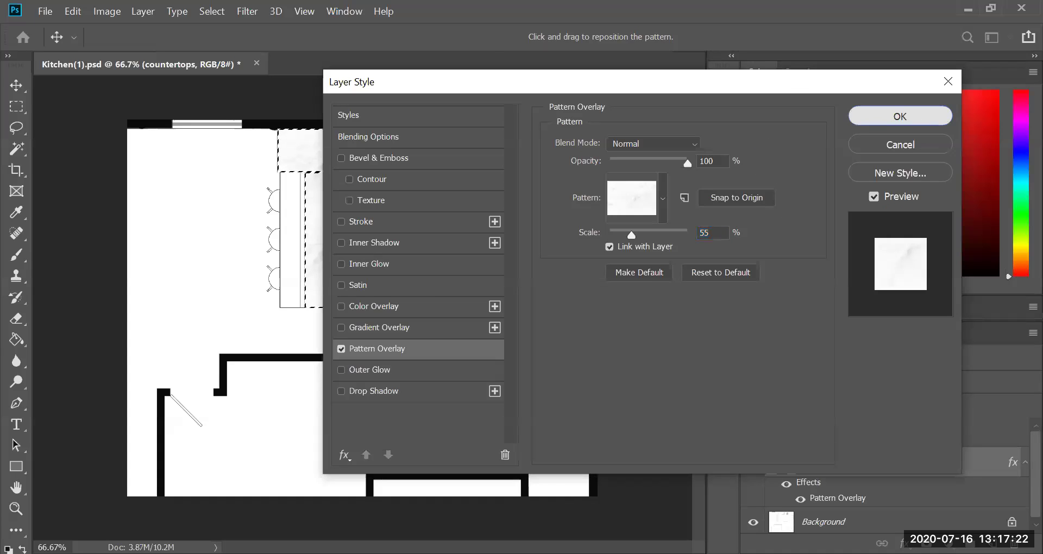
{"action": "left_click", "coordinate": [900, 116]}
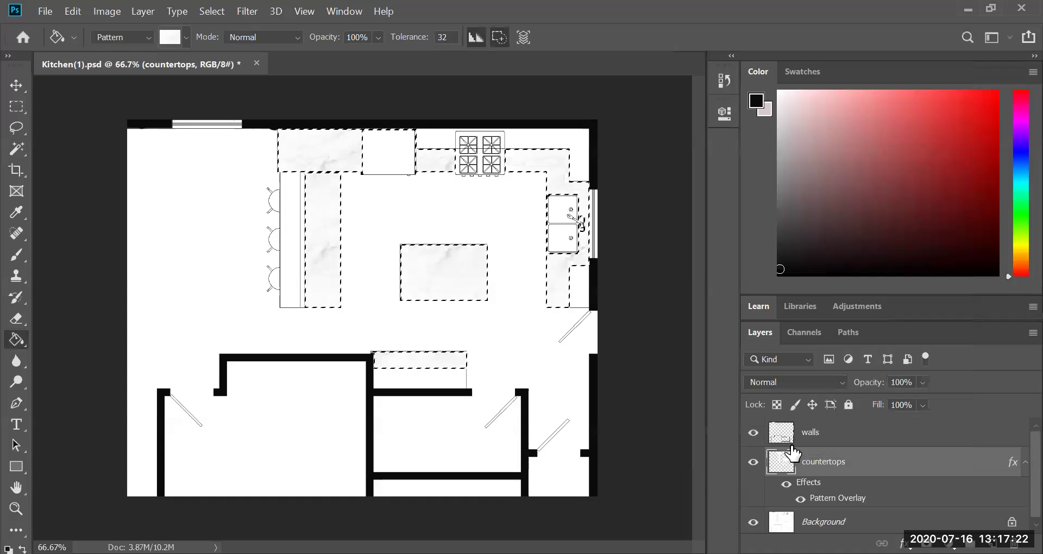
Magic-wand select the white floor area on the Background layer, excluding the countertops.
{"action": "left_click", "coordinate": [18, 148]}
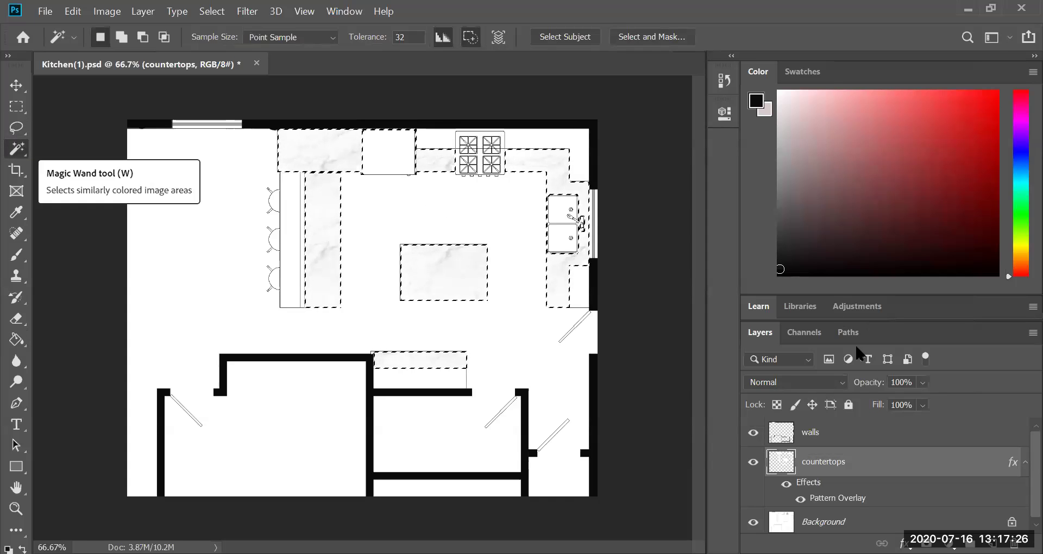
{"action": "left_click", "coordinate": [869, 518]}
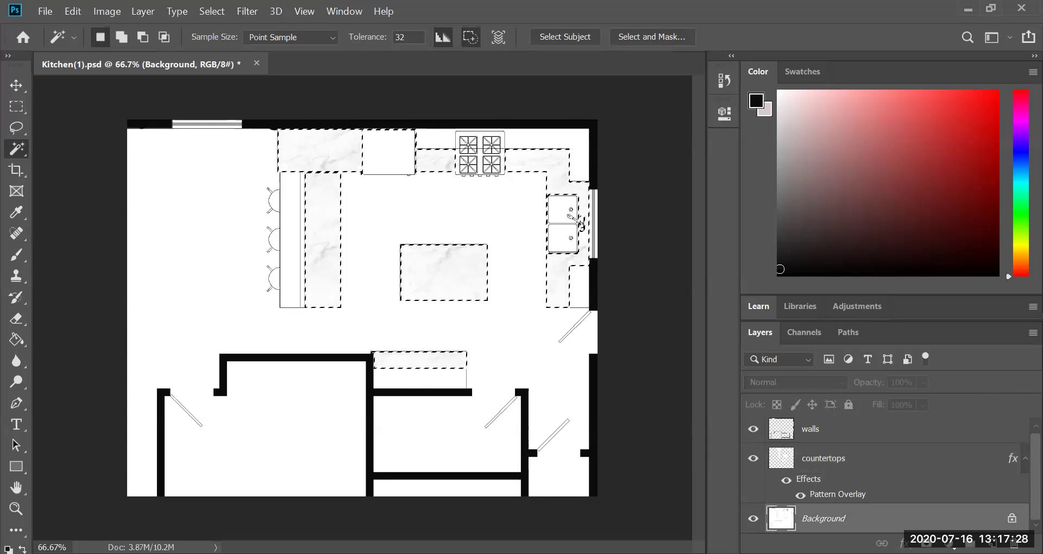
{"action": "left_click", "coordinate": [433, 408]}
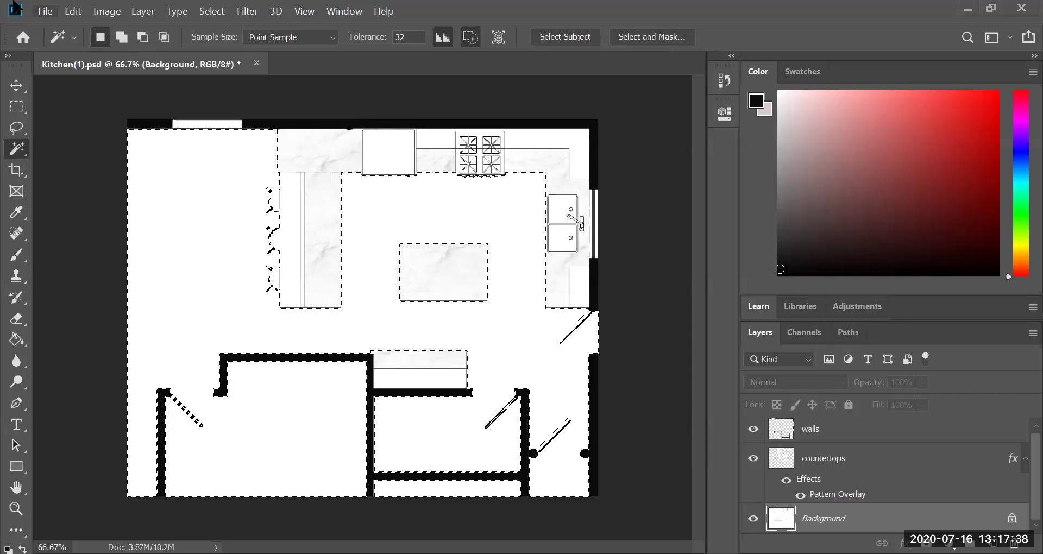
{"action": "left_click", "coordinate": [43, 12]}
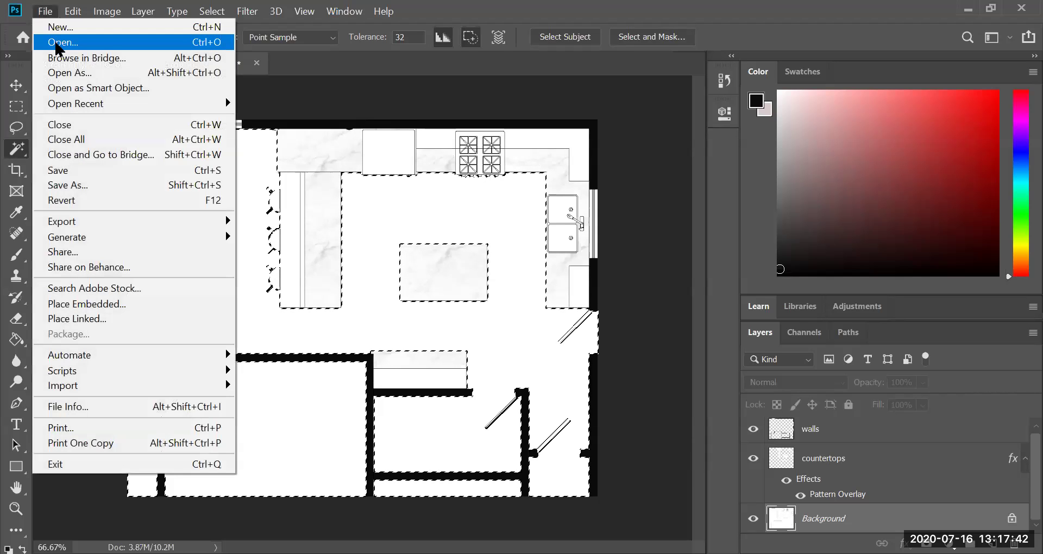
Open the 'herringbone floor' image from the Textures folder as a new document.
{"action": "left_click", "coordinate": [59, 43]}
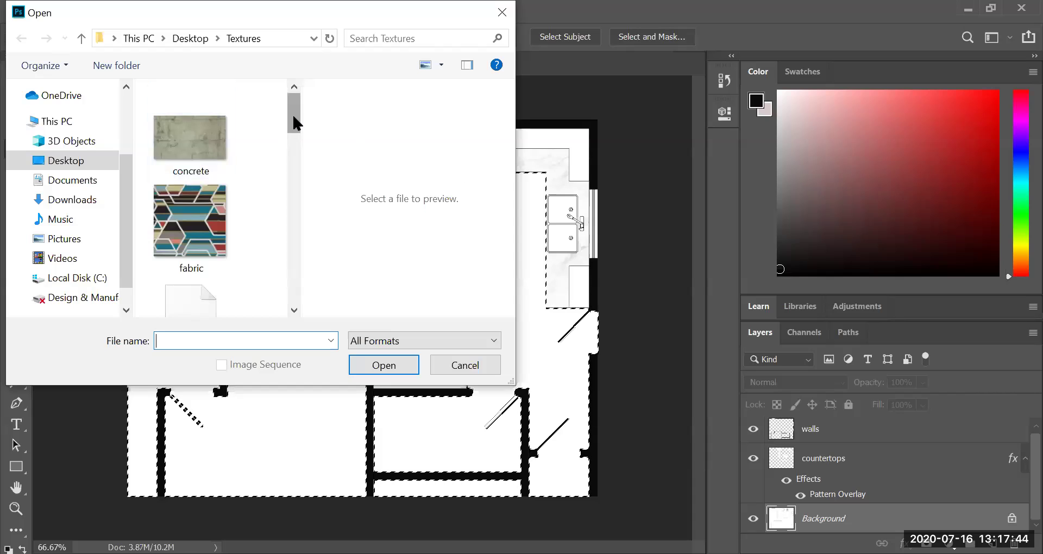
{"action": "left_click_drag", "start_coordinate": [292, 116], "coordinate": [303, 188]}
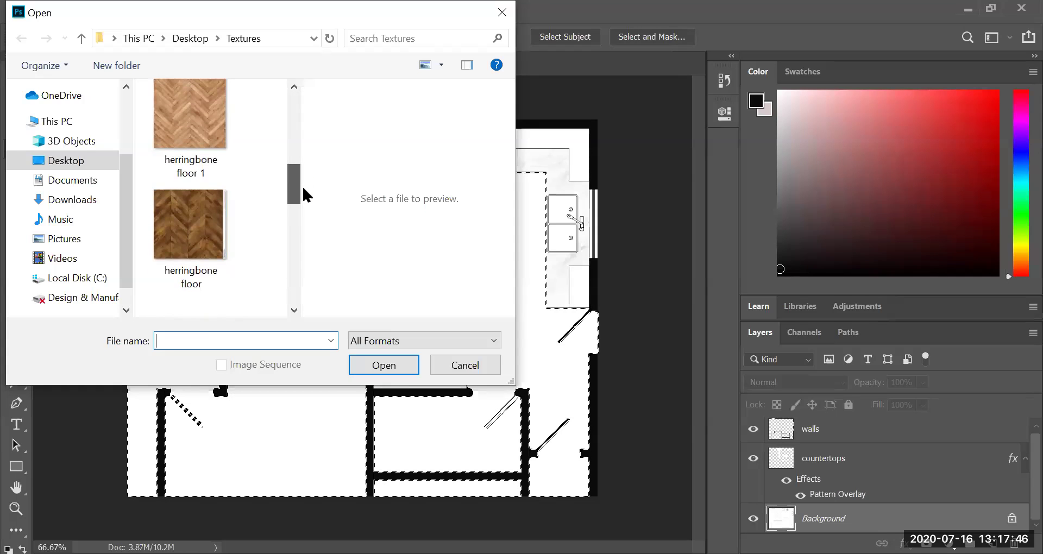
{"action": "left_click", "coordinate": [188, 232]}
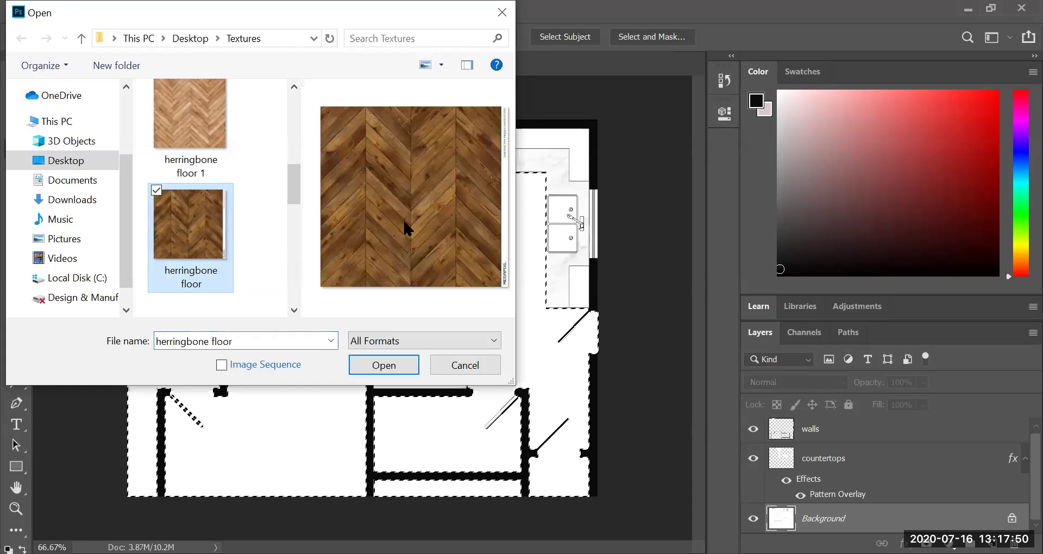
{"action": "left_click", "coordinate": [389, 366]}
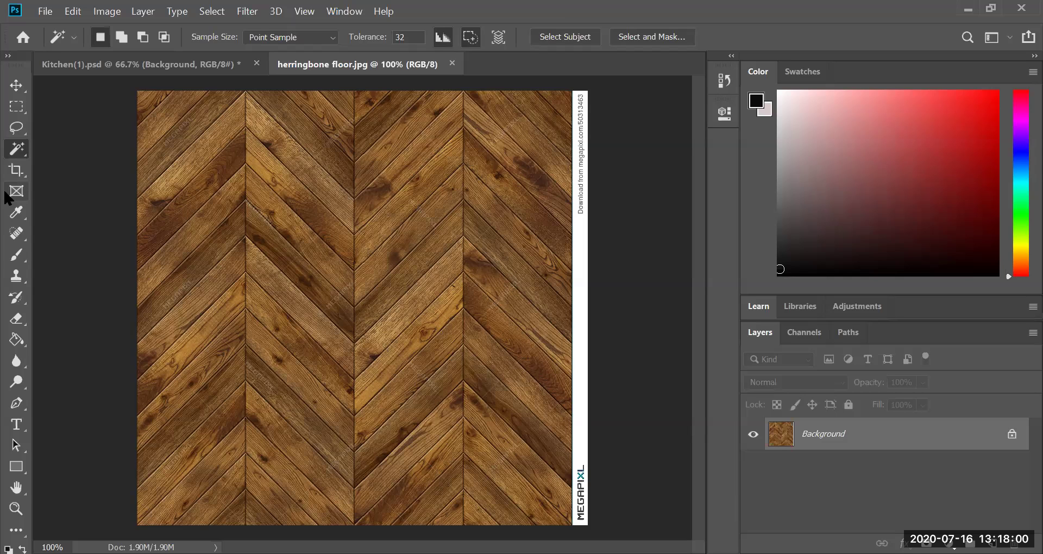
Crop the herringbone image's right edge to remove the white watermark strip.
{"action": "left_click", "coordinate": [20, 166]}
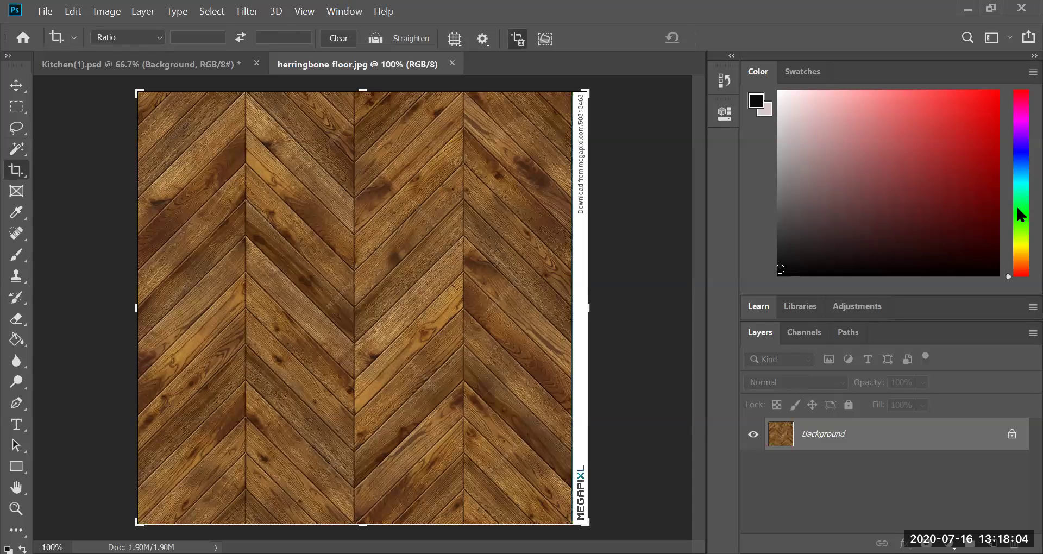
{"action": "left_click_drag", "start_coordinate": [589, 307], "coordinate": [580, 307]}
{"action": "key", "text": "Return"}
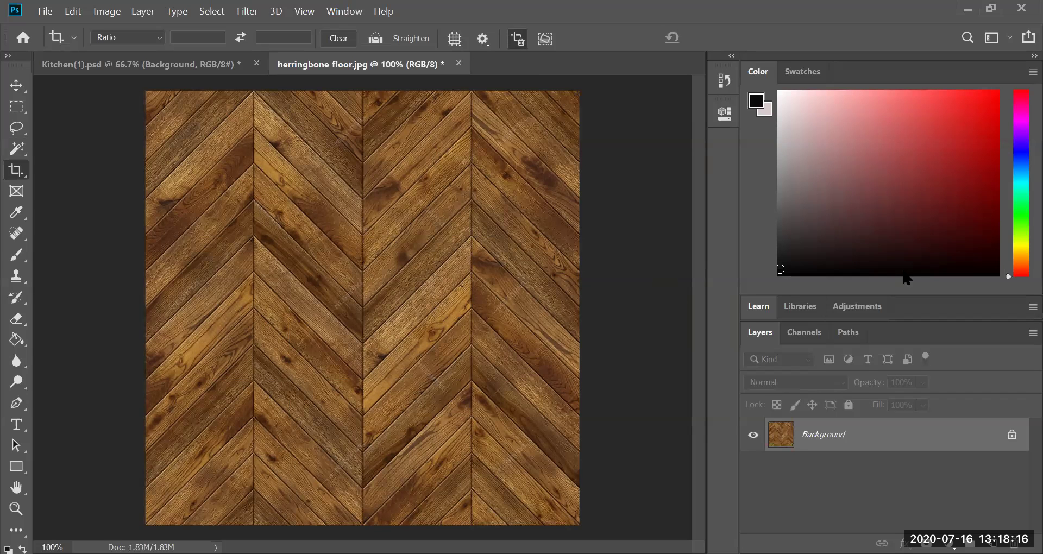
Define the cropped herringbone image as a pattern, then close it without saving.
{"action": "left_click", "coordinate": [78, 9]}
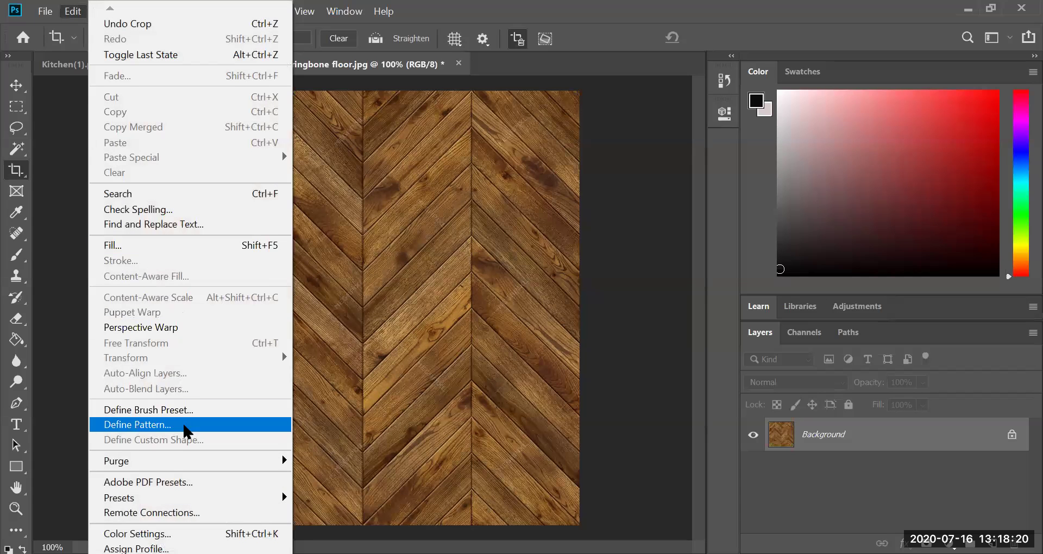
{"action": "left_click", "coordinate": [186, 427]}
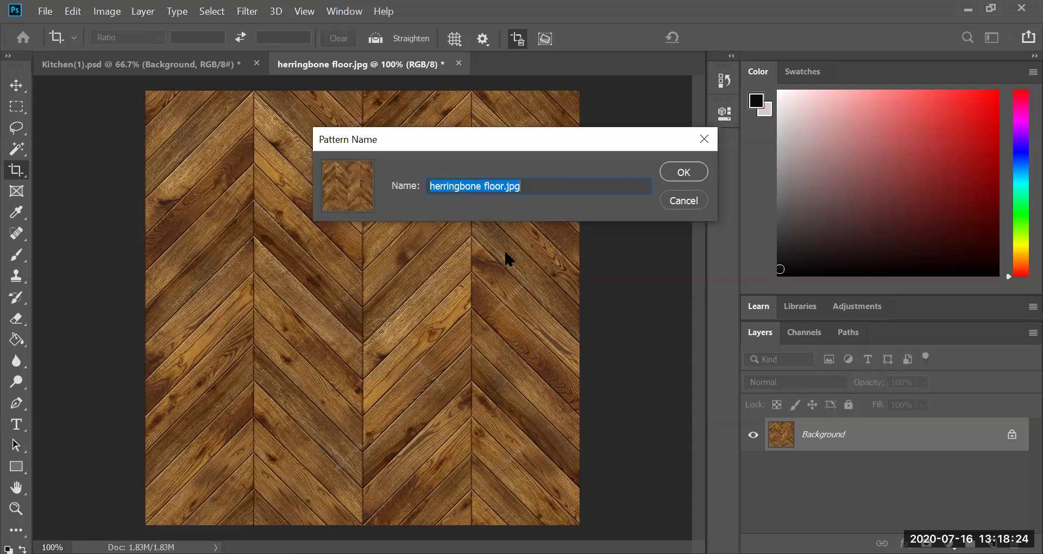
{"action": "left_click", "coordinate": [689, 172]}
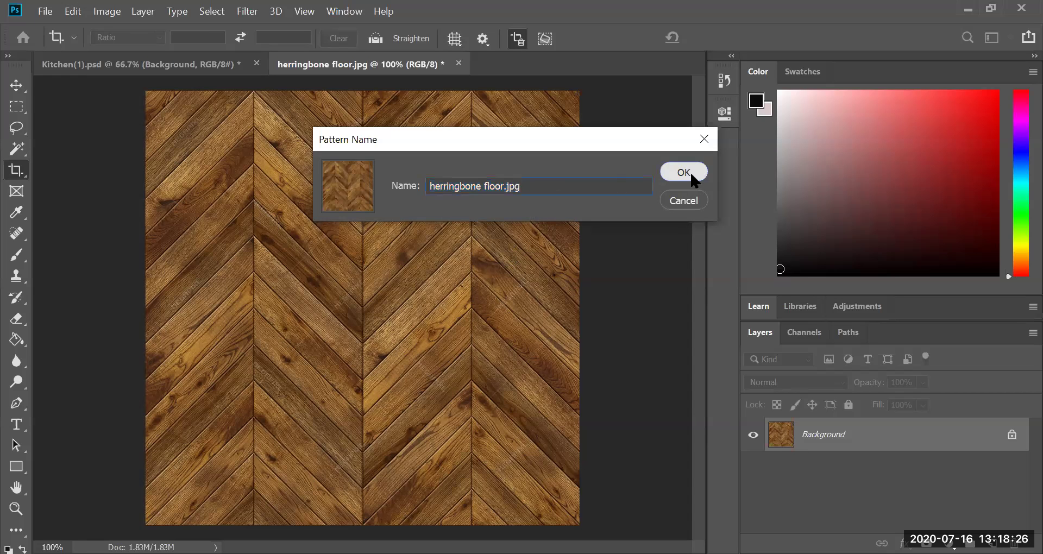
{"action": "left_click", "coordinate": [459, 64]}
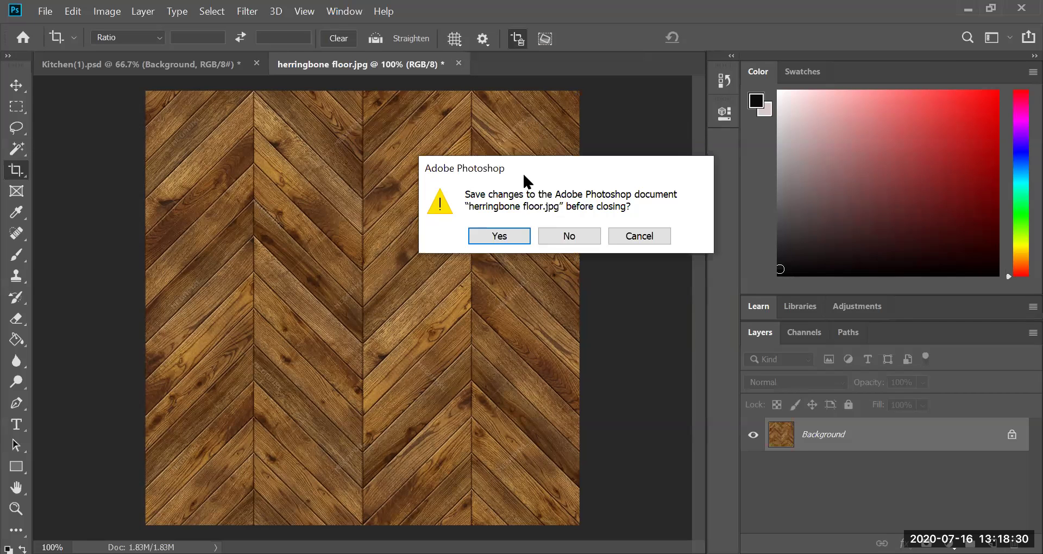
{"action": "left_click", "coordinate": [569, 237]}
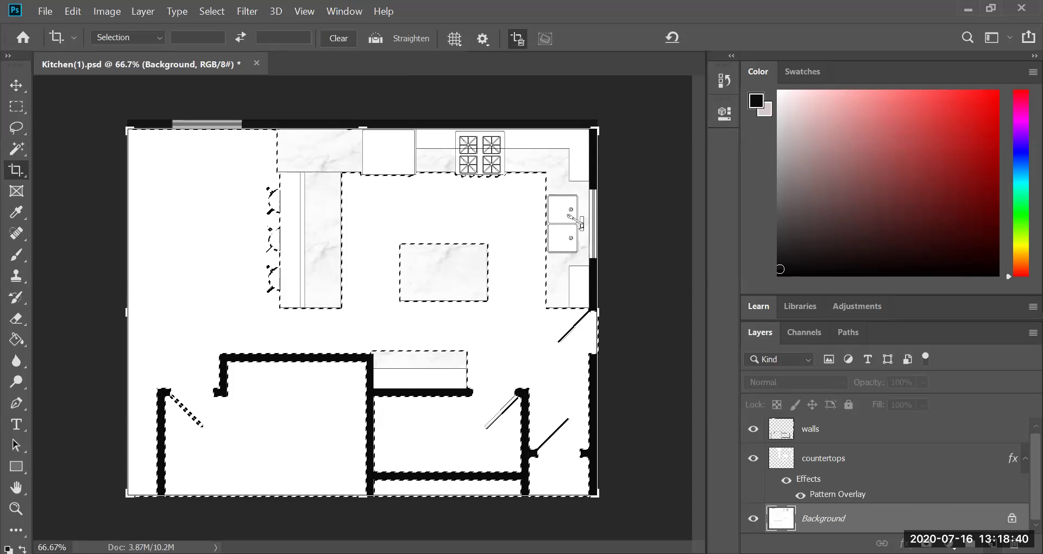
Add a new empty layer named 'floor'.
{"action": "left_click", "coordinate": [991, 543]}
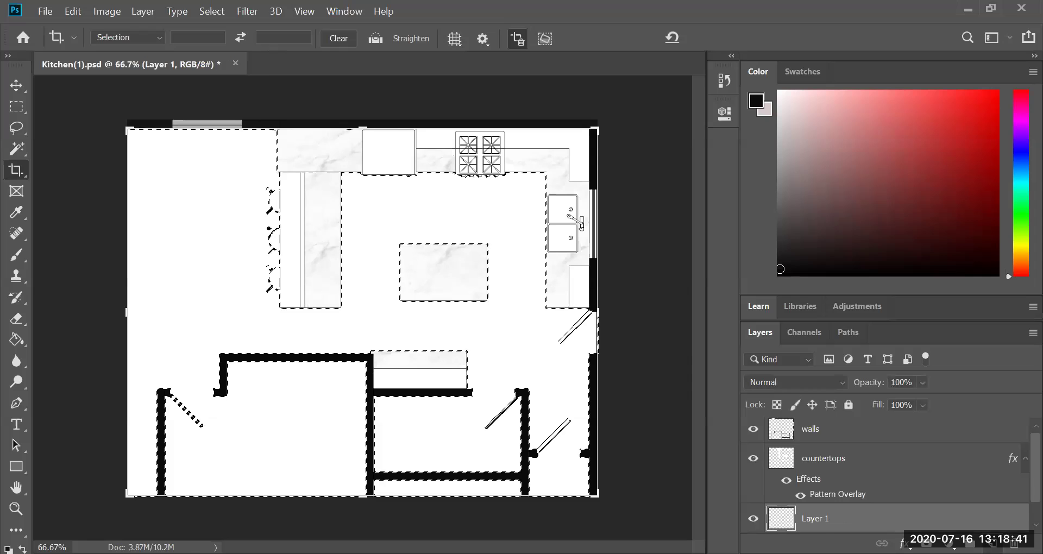
{"action": "double_click", "coordinate": [820, 520]}
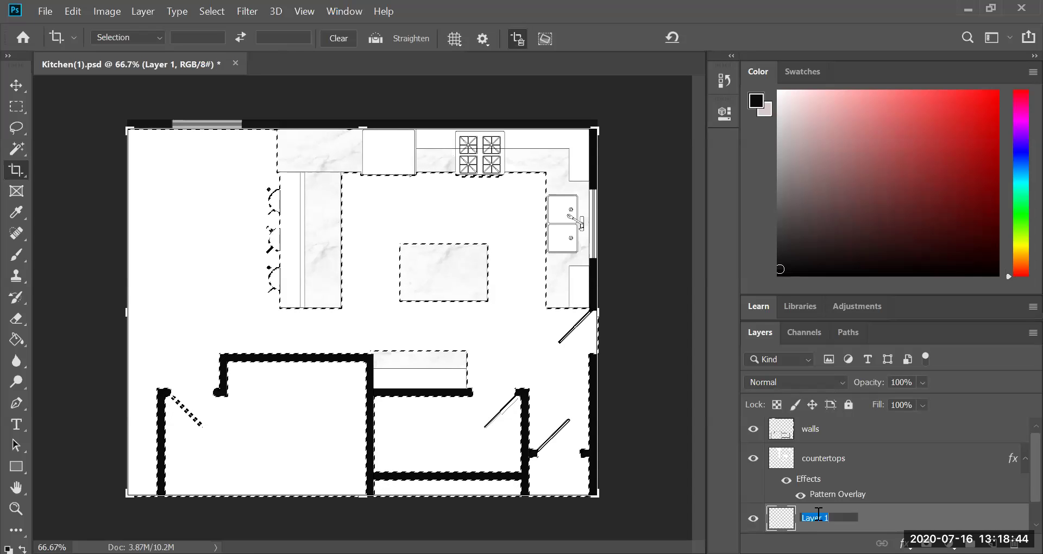
{"action": "type", "text": "floor"}
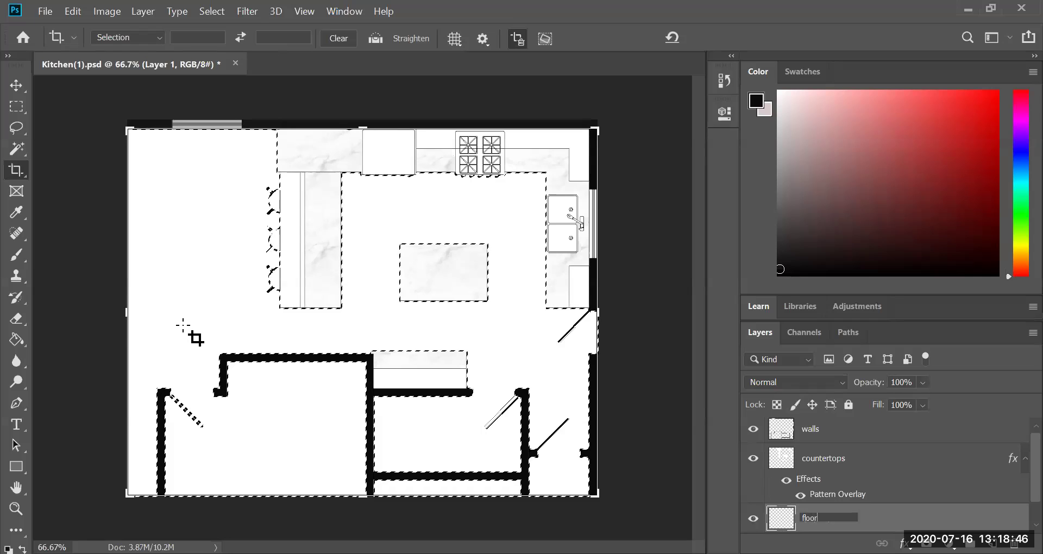
Paint-bucket fill the floor selection with the herringbone wood pattern.
{"action": "left_click", "coordinate": [17, 339]}
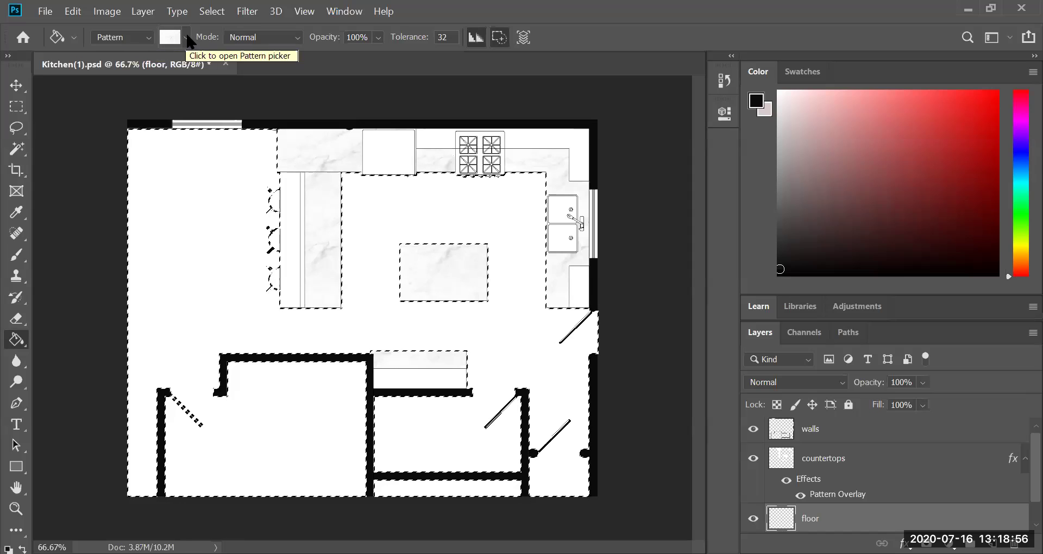
{"action": "left_click", "coordinate": [168, 151]}
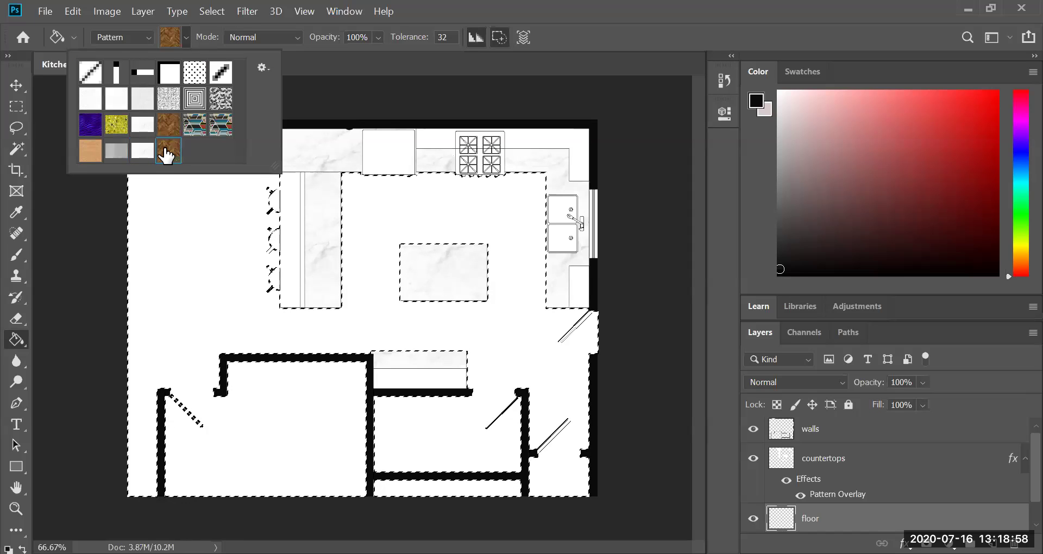
{"action": "left_click", "coordinate": [182, 234]}
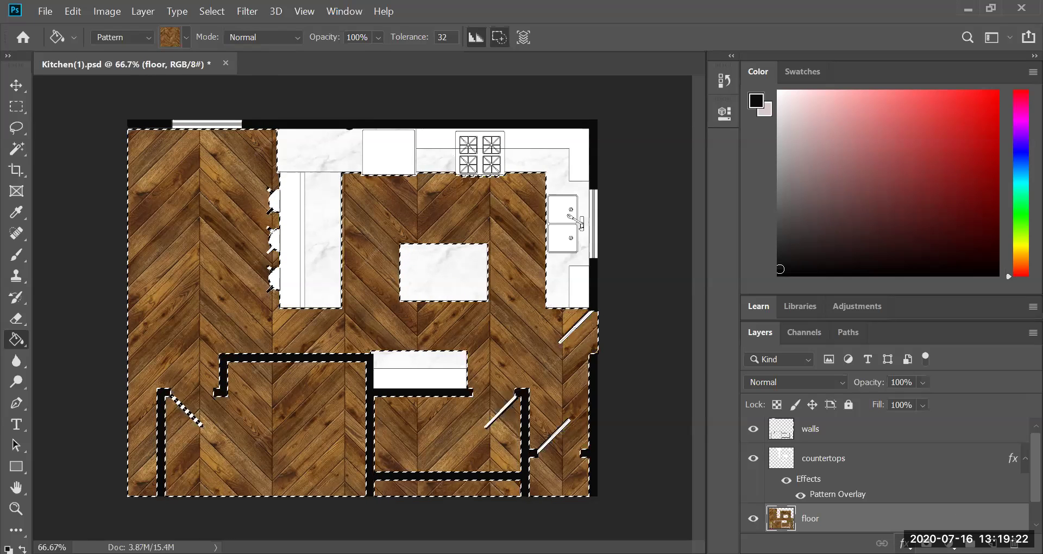
Apply a herringbone Pattern Overlay at 37% scale to the floor layer, then deselect.
{"action": "left_click", "coordinate": [902, 543]}
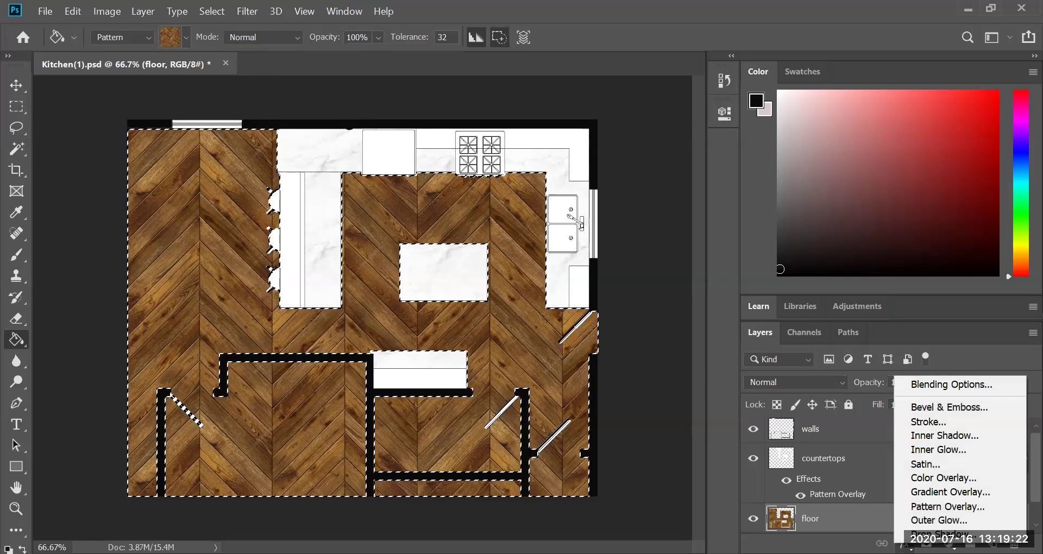
{"action": "left_click", "coordinate": [915, 507]}
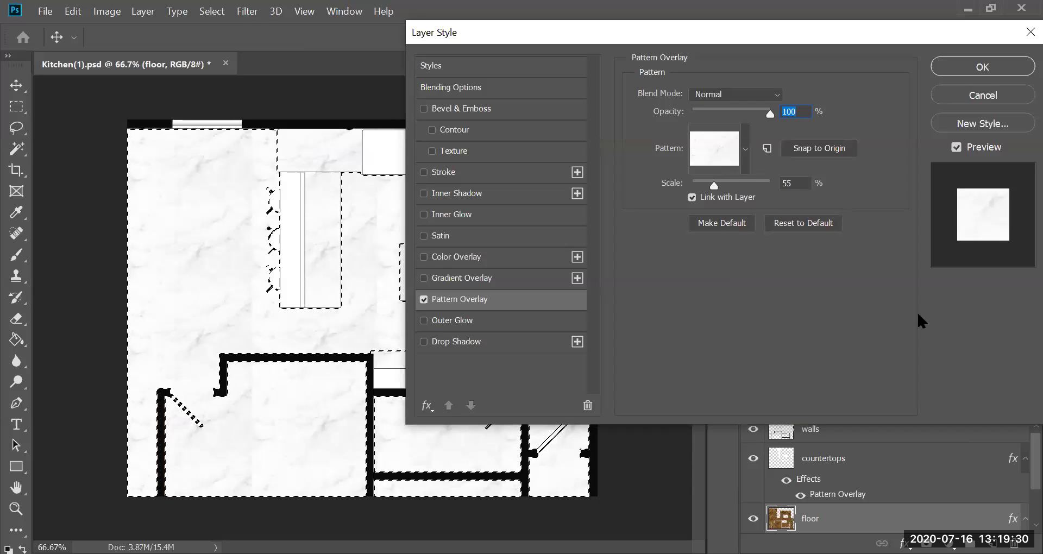
{"action": "left_click", "coordinate": [744, 148]}
{"action": "left_click", "coordinate": [712, 276]}
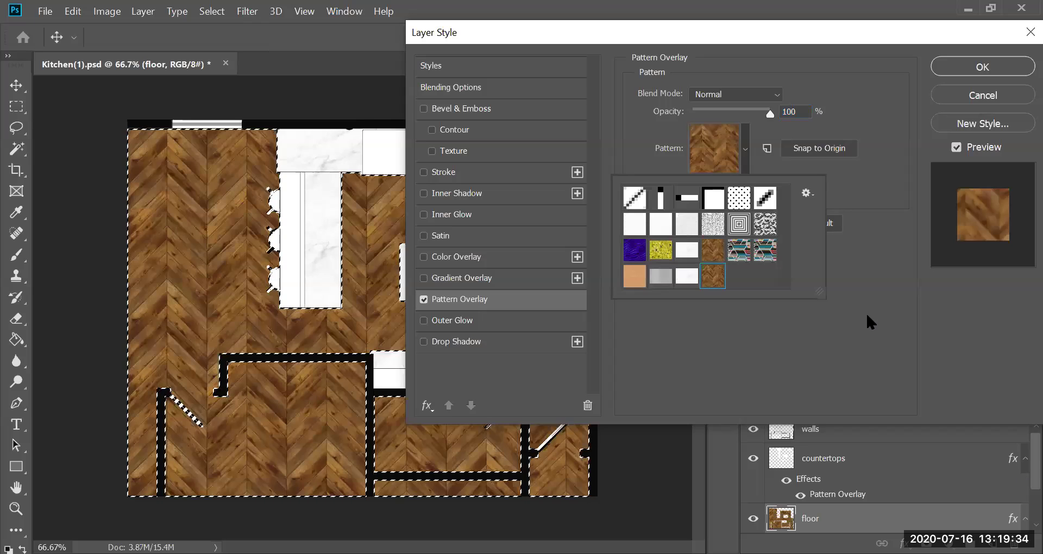
{"action": "left_click", "coordinate": [866, 311]}
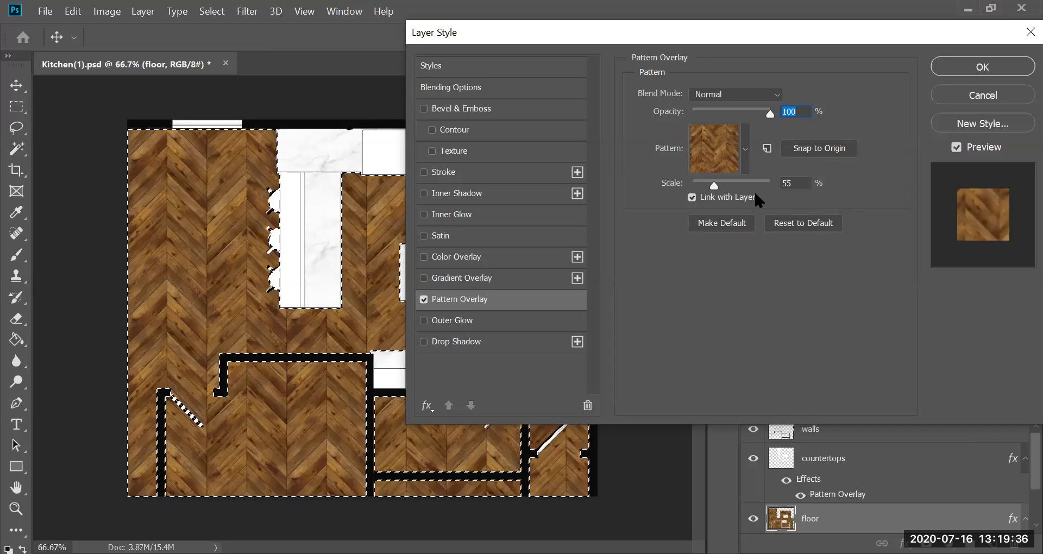
{"action": "left_click_drag", "start_coordinate": [714, 187], "coordinate": [711, 185]}
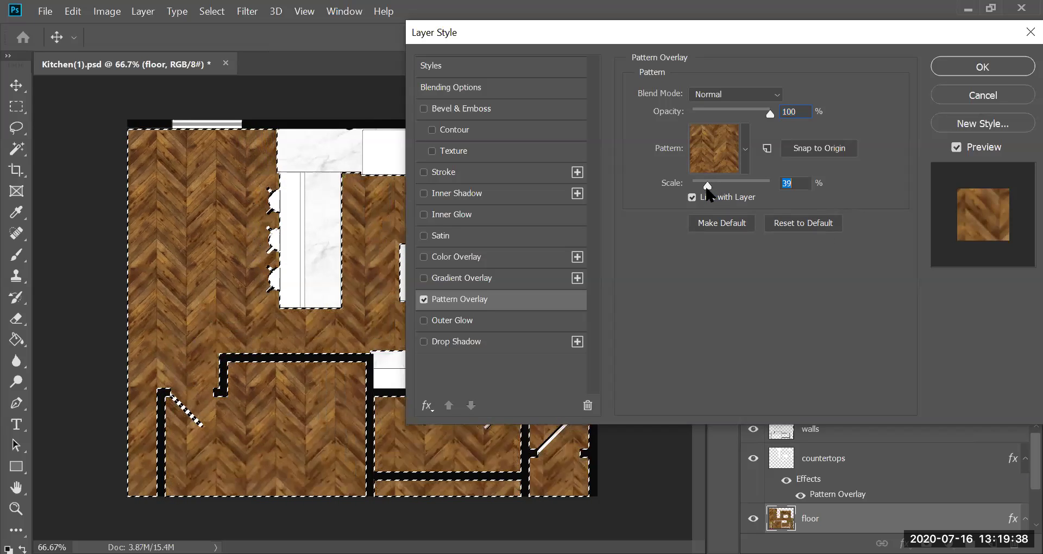
{"action": "left_click_drag", "start_coordinate": [663, 37], "coordinate": [788, 32]}
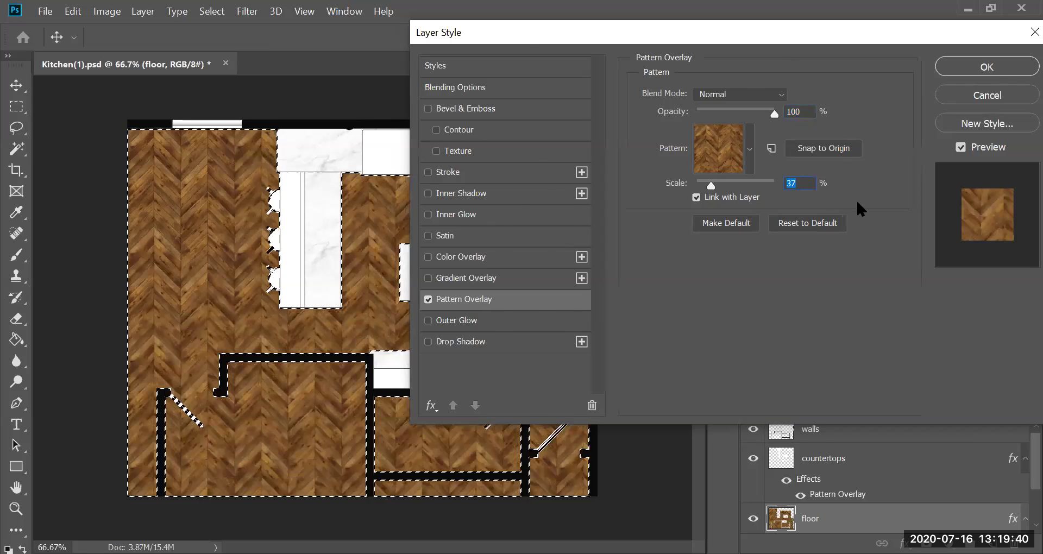
{"action": "left_click_drag", "start_coordinate": [833, 184], "coordinate": [832, 184]}
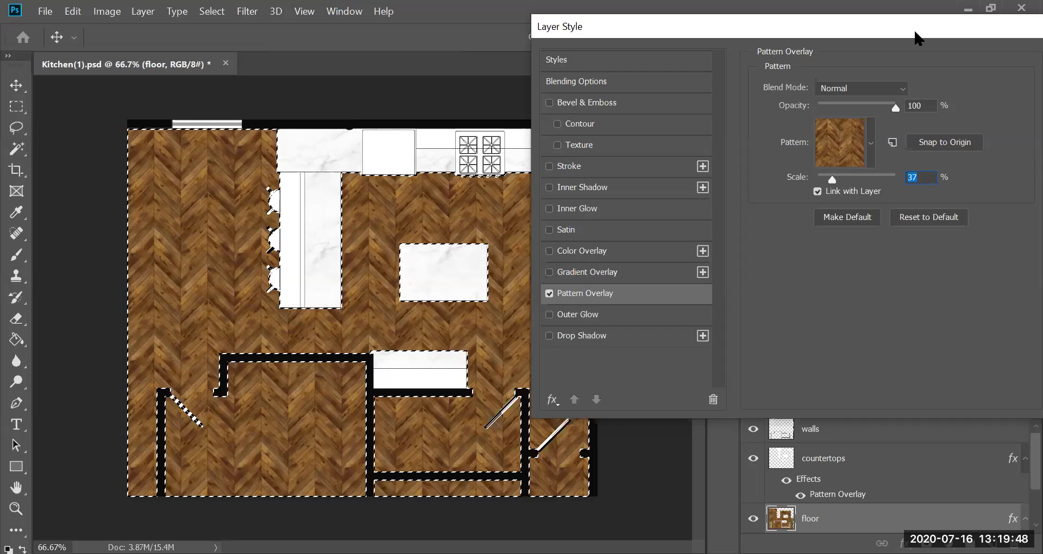
{"action": "left_click_drag", "start_coordinate": [917, 38], "coordinate": [779, 71]}
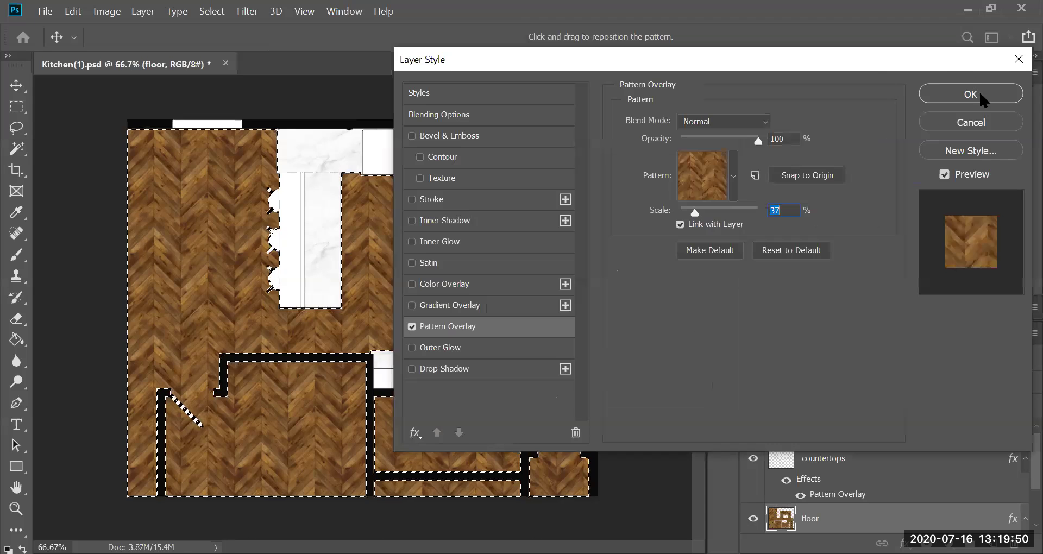
{"action": "left_click", "coordinate": [977, 98]}
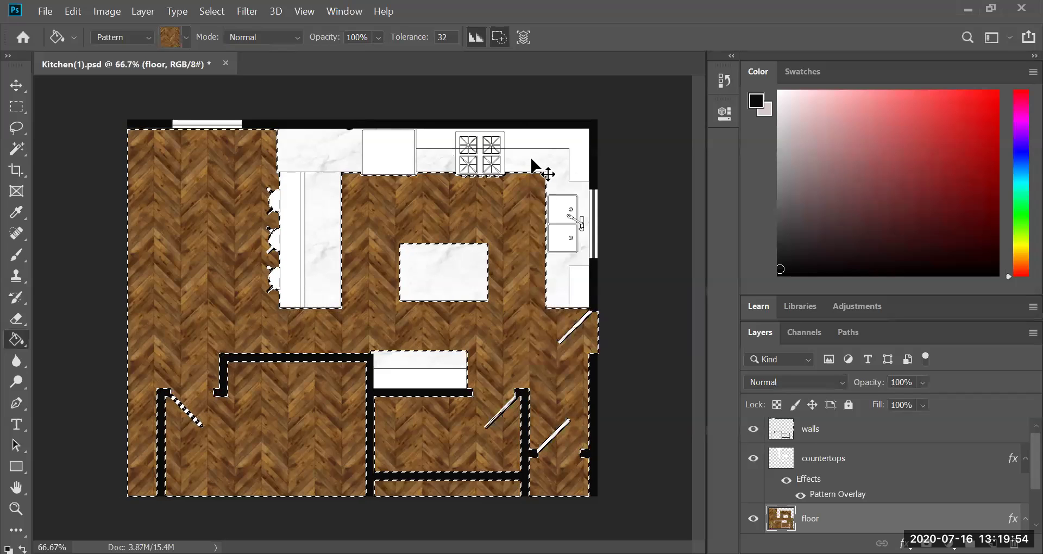
{"action": "key", "text": "ctrl+d"}
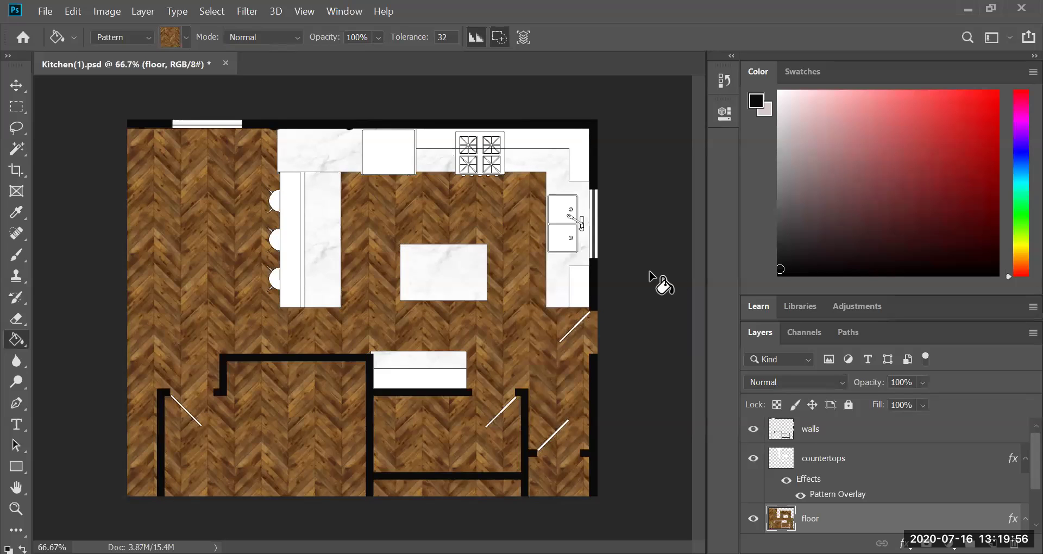